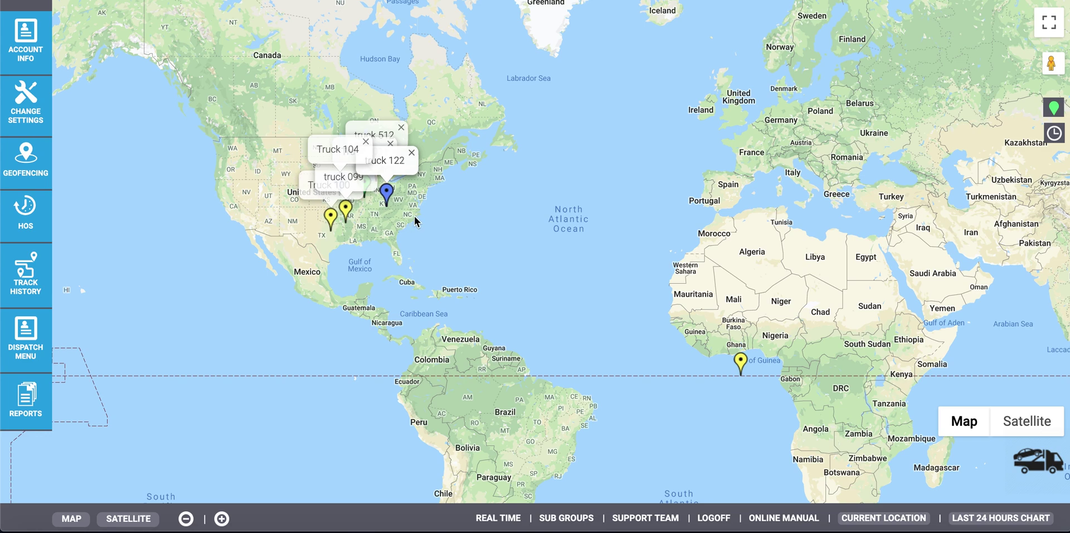
Step: Zoom the map to North America, read Truck 104's details, then list the registered devices
scroll(413, 216, "up", 5)
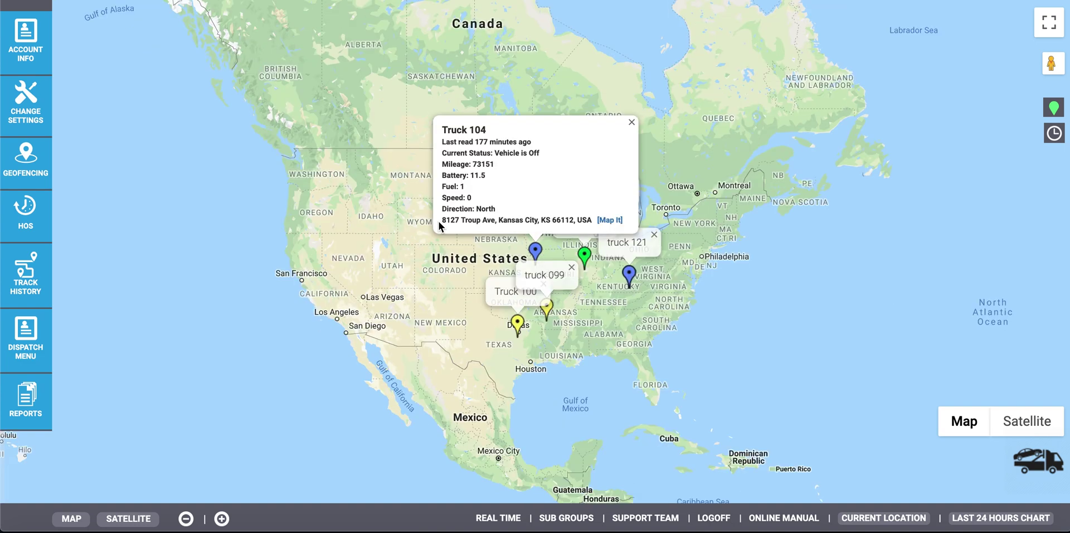
left_click_drag(534, 143, 441, 142)
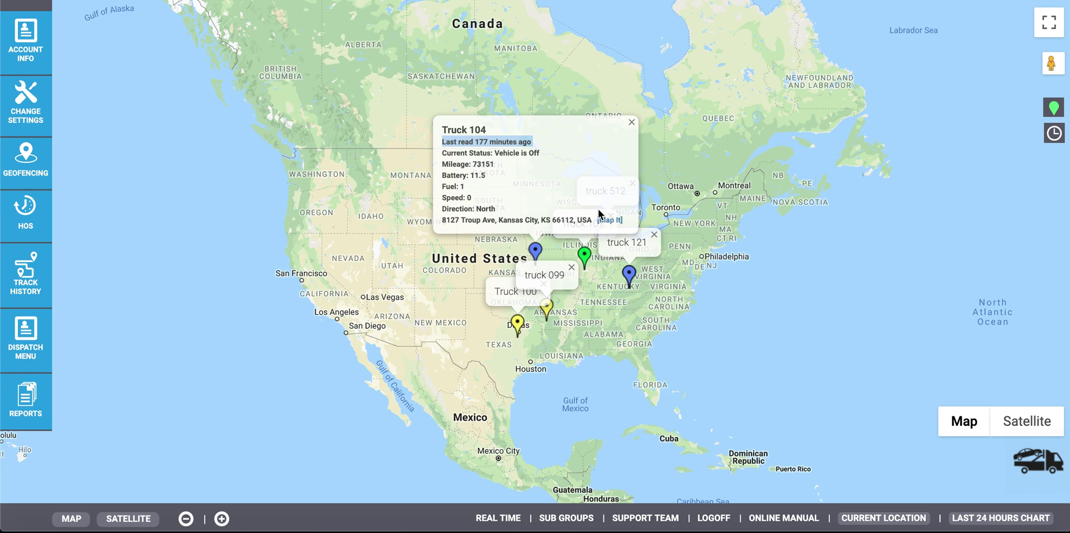
left_click(631, 121)
mouse_move(34, 44)
left_click(69, 22)
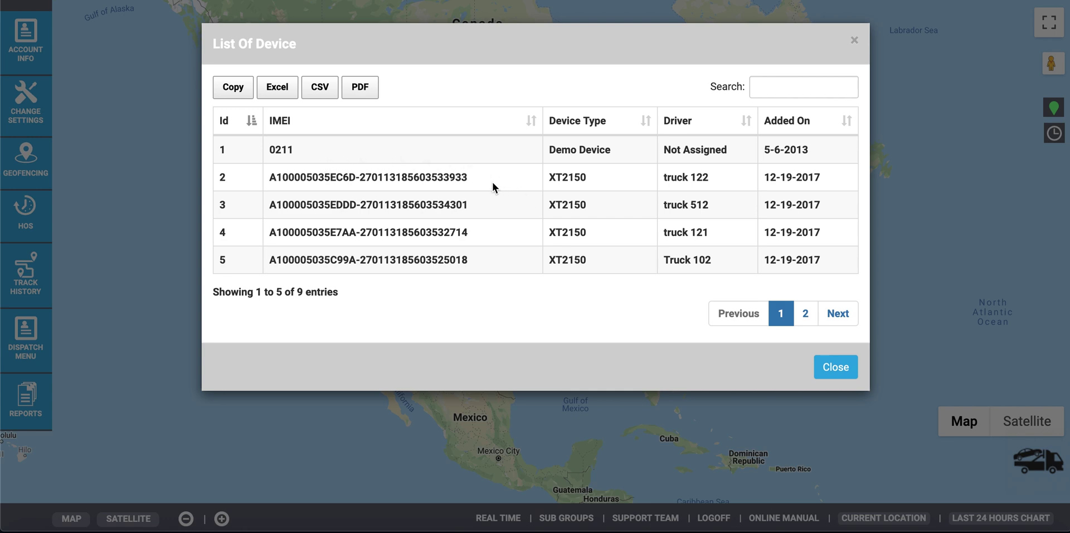
Step: Inspect the second device's IMEI and XT2150 type, then review the alert contacts list
left_click_drag(487, 179, 269, 186)
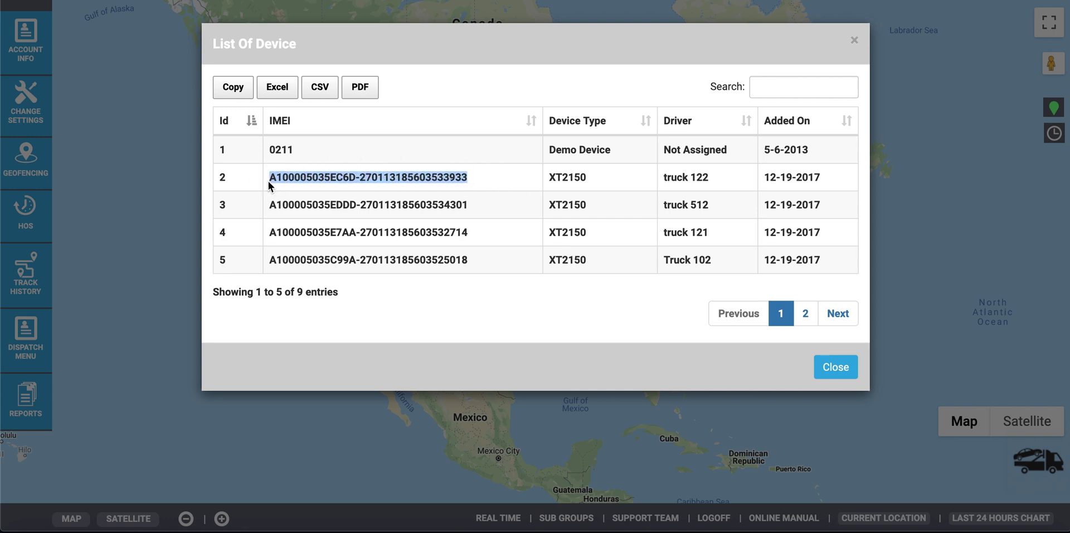
double_click(584, 178)
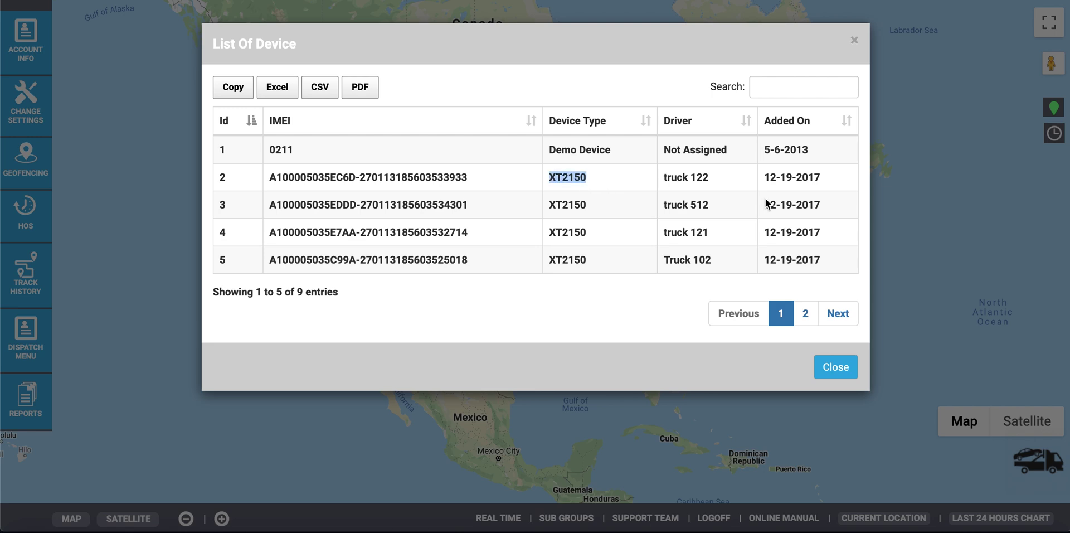
left_click(835, 367)
left_click(73, 43)
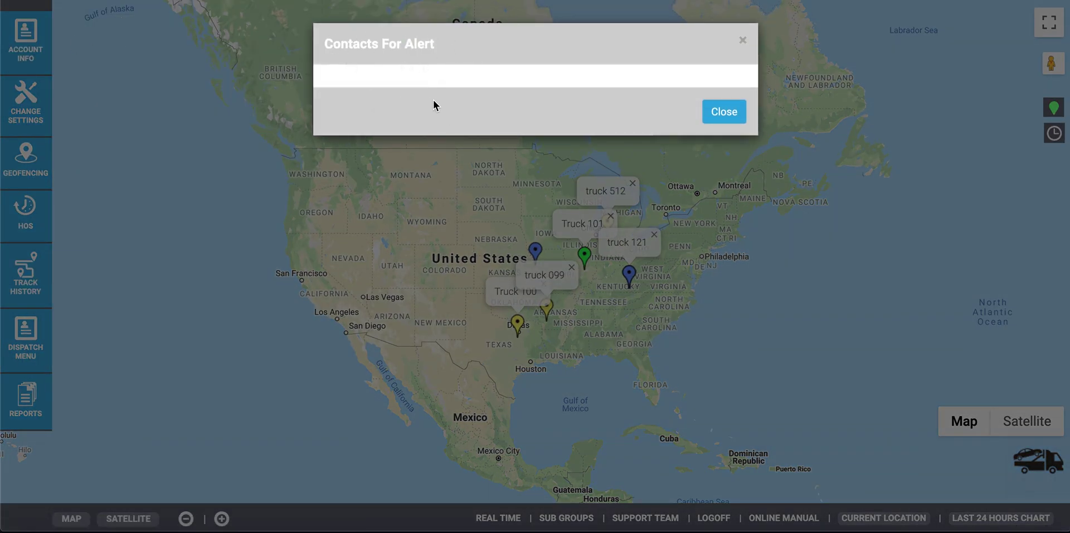
left_click(737, 112)
Step: Fill in the Change Password form with the current and new account passwords
mouse_move(20, 115)
left_click(84, 85)
type("12")
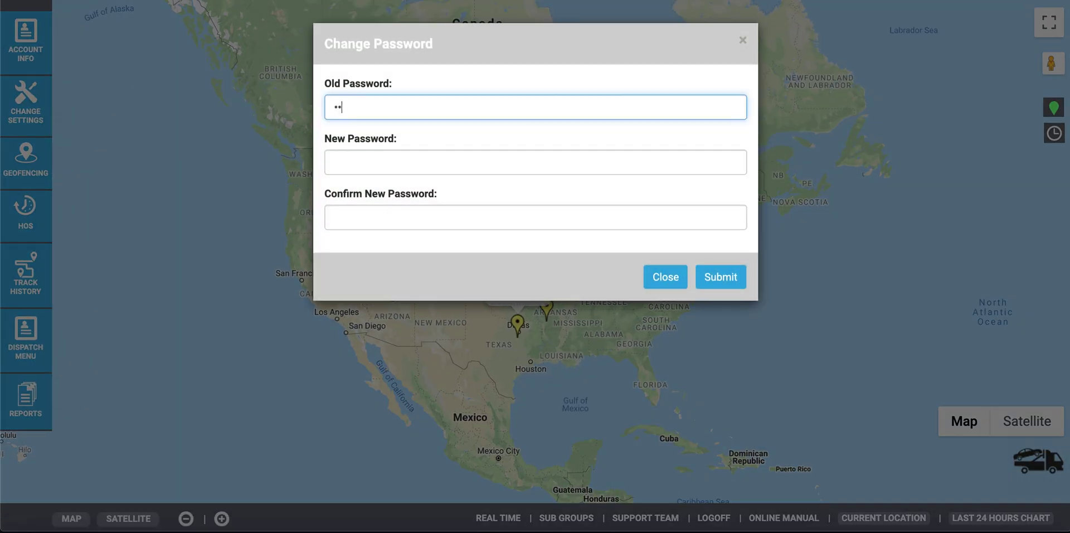
type("3456789012")
left_click(346, 161)
type("123456789")
left_click(432, 217)
type("123456789")
Step: Submit the password change and load Truck 104 in the alert settings
left_click(721, 276)
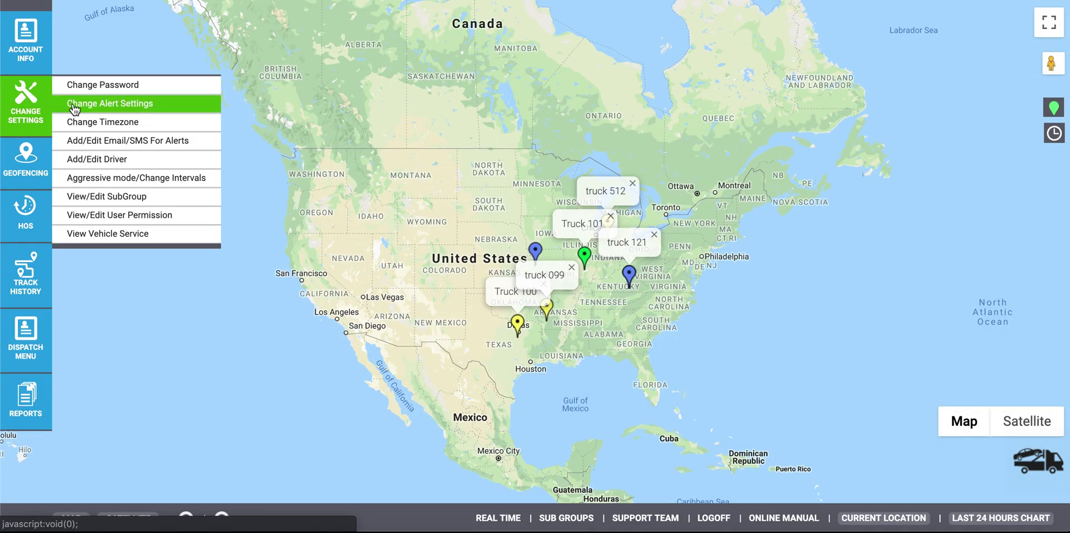
left_click(73, 104)
left_click(385, 126)
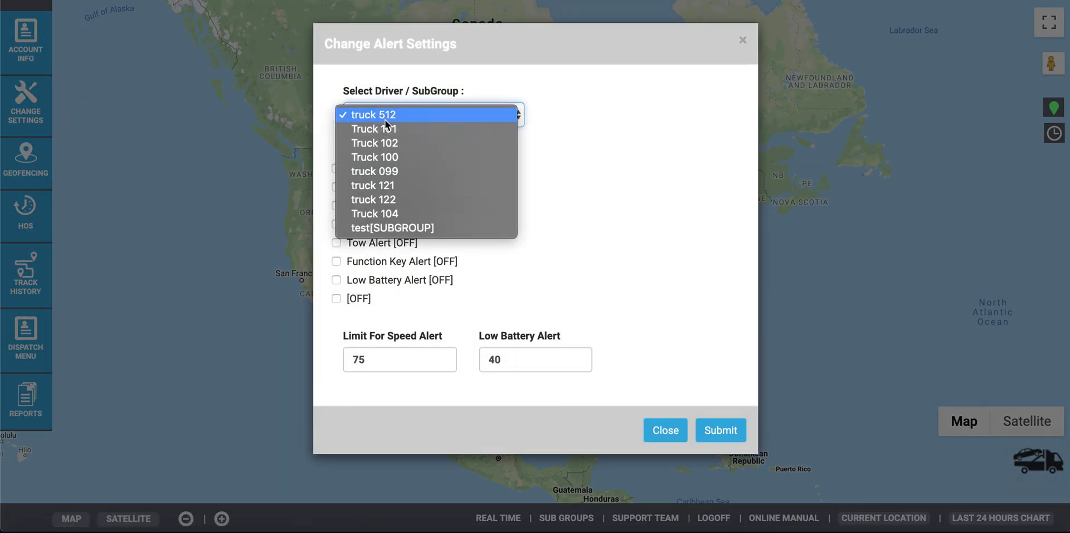
left_click(385, 213)
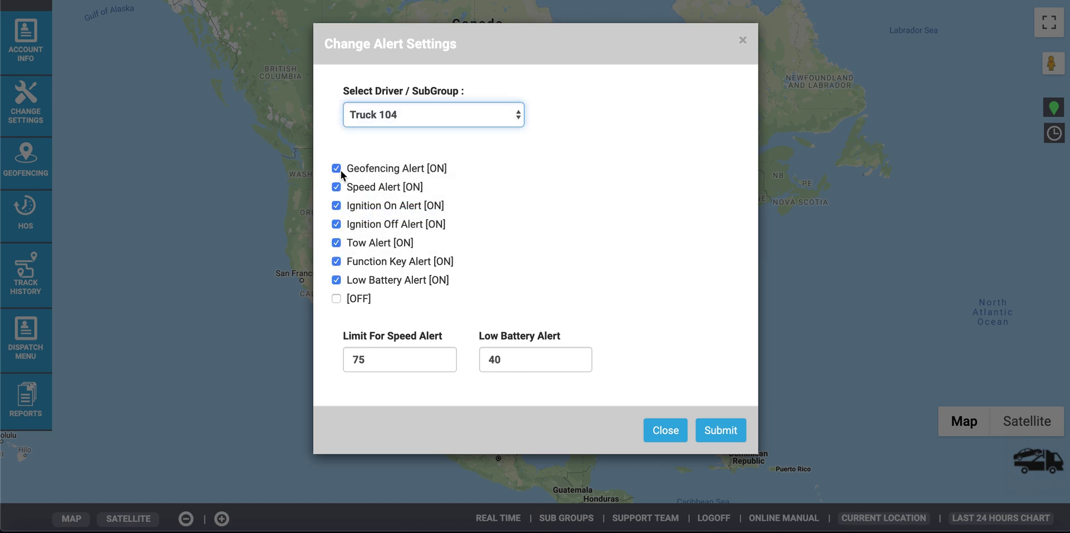
Step: Uncheck Geofencing, Speed, Tow and Low Battery alerts, review the 75 and 40 limits, and save
left_click(336, 168)
left_click(336, 187)
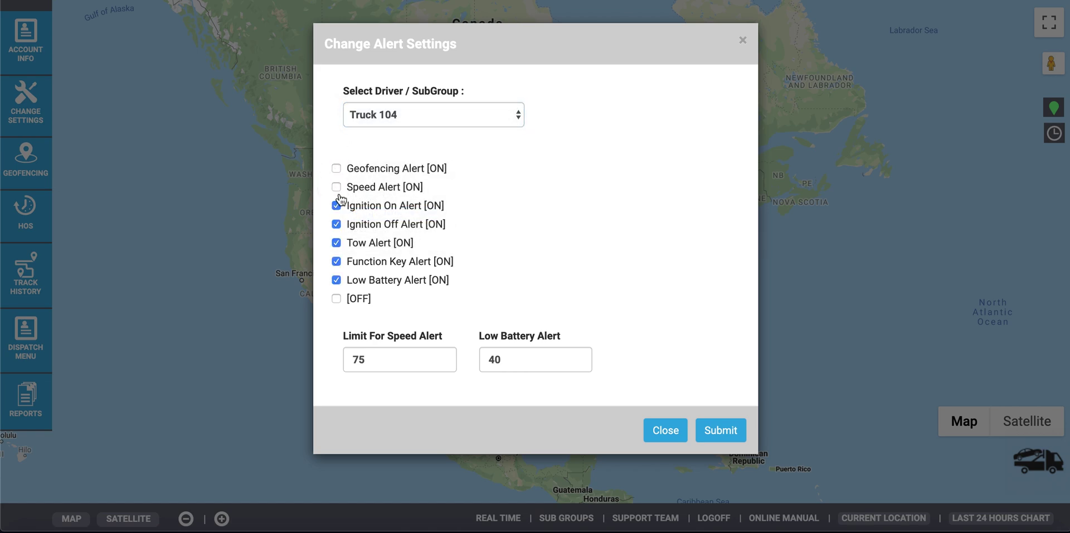
left_click(336, 242)
left_click(336, 279)
left_click(337, 299)
left_click(336, 299)
left_click(358, 365)
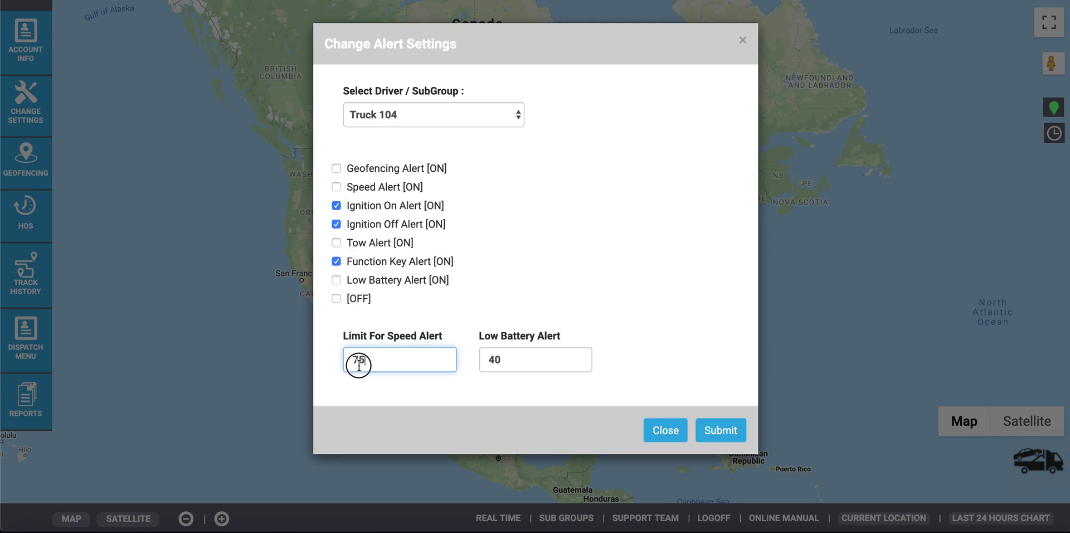
left_click(510, 360)
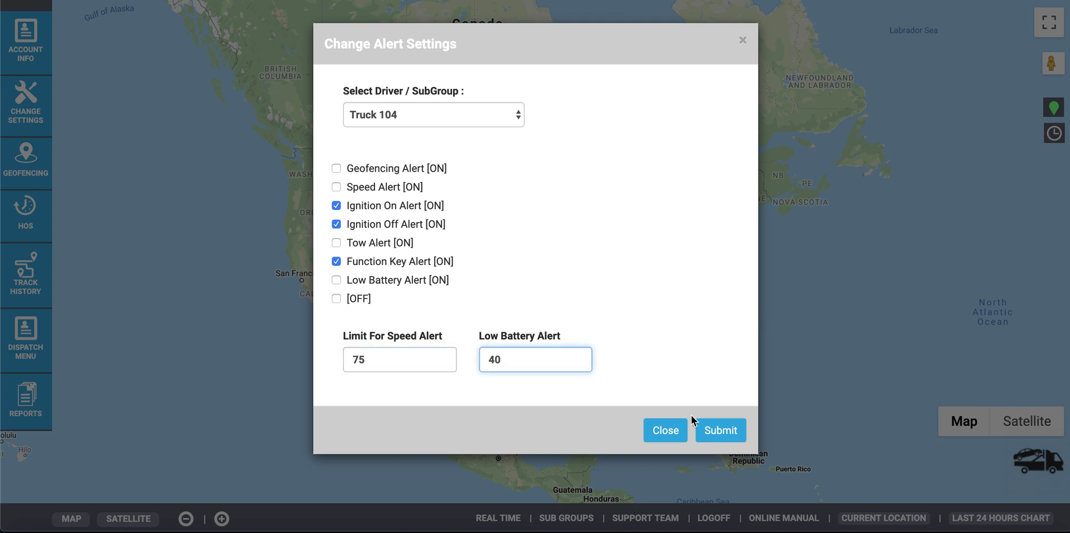
left_click(735, 430)
Step: Set the account timezone to GMT-4
mouse_move(26, 103)
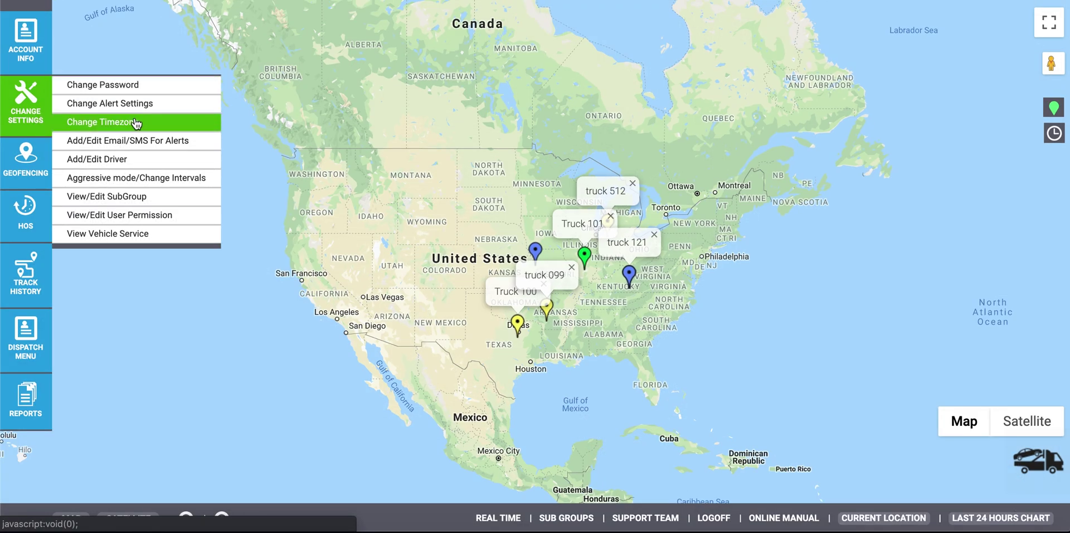
left_click(135, 123)
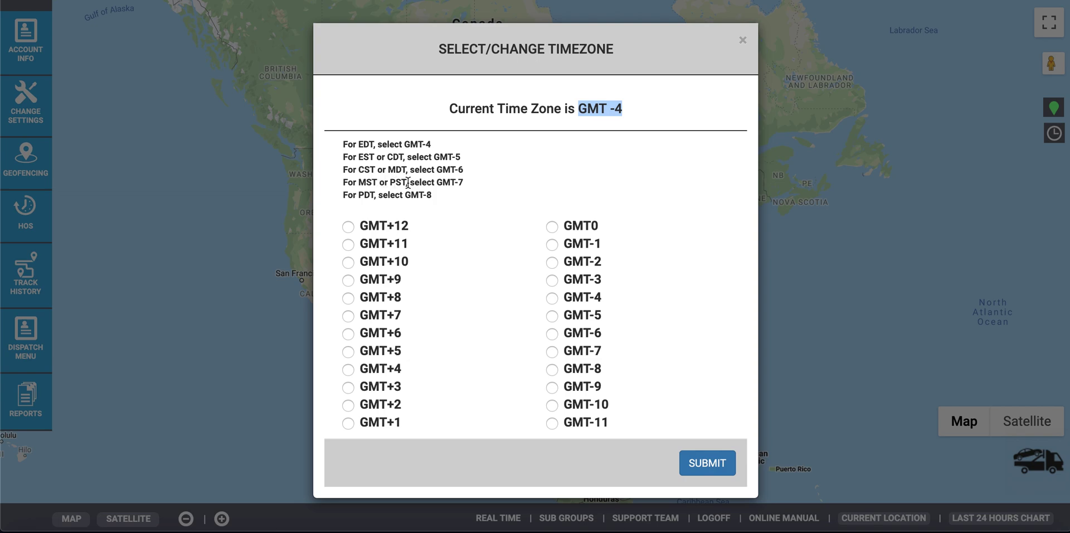
left_click(554, 304)
left_click(699, 462)
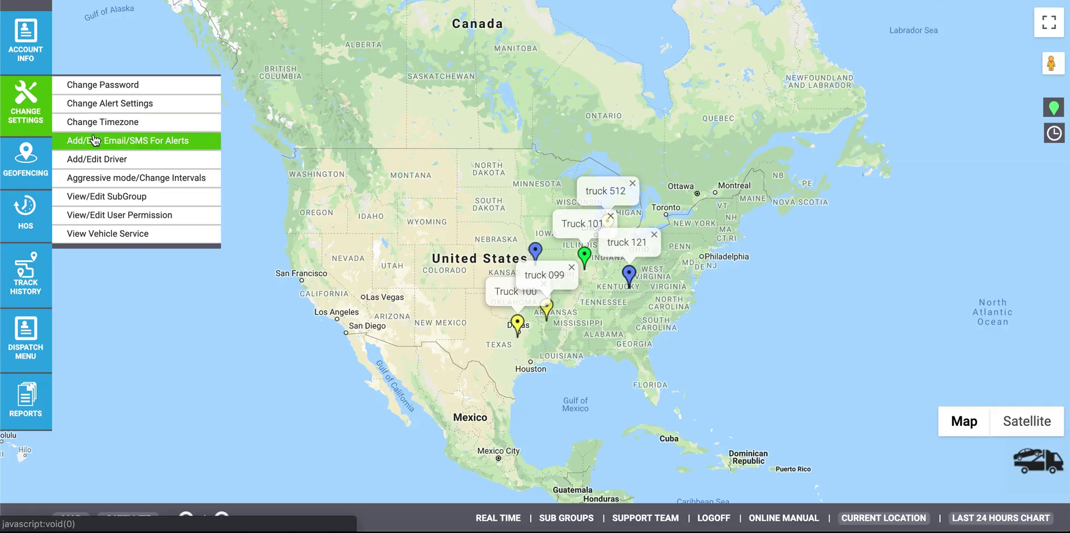
Step: Try the alert contact form with SMS number and carrier, then with a placeholder e-mail address
left_click(95, 140)
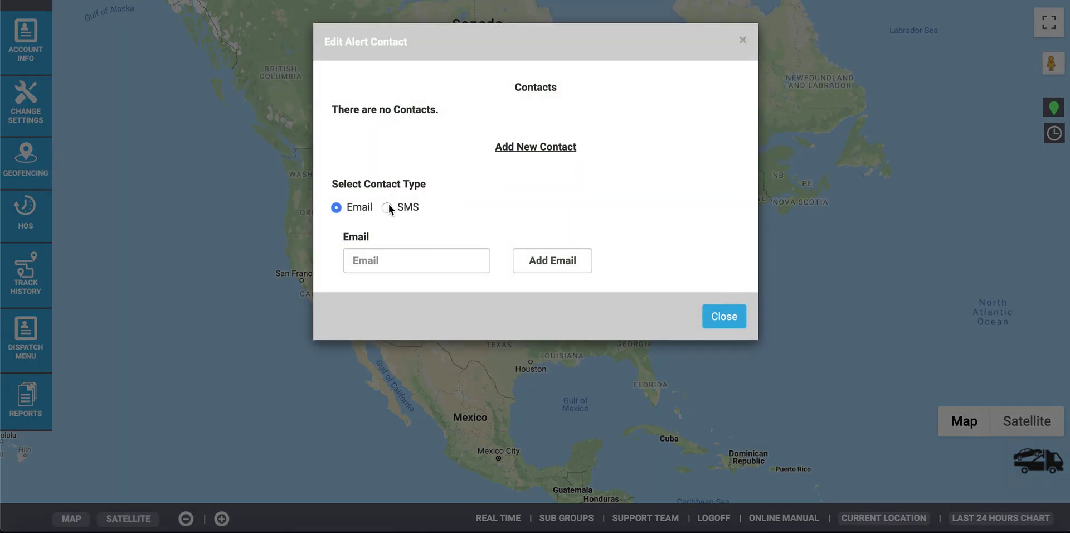
left_click(387, 205)
left_click(373, 254)
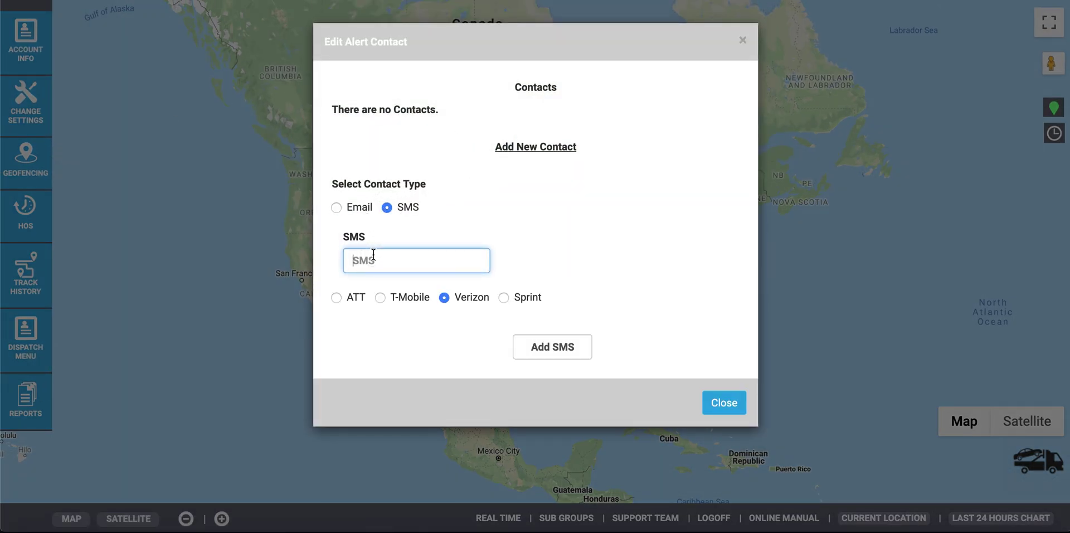
type("xx")
left_click(381, 298)
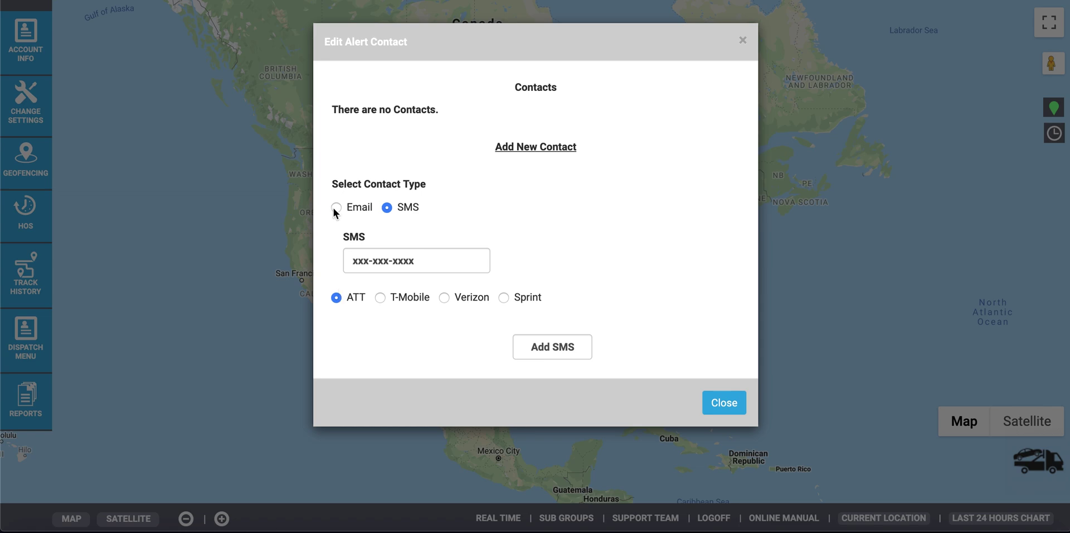
left_click(336, 207)
left_click(386, 261)
type("email@email.com")
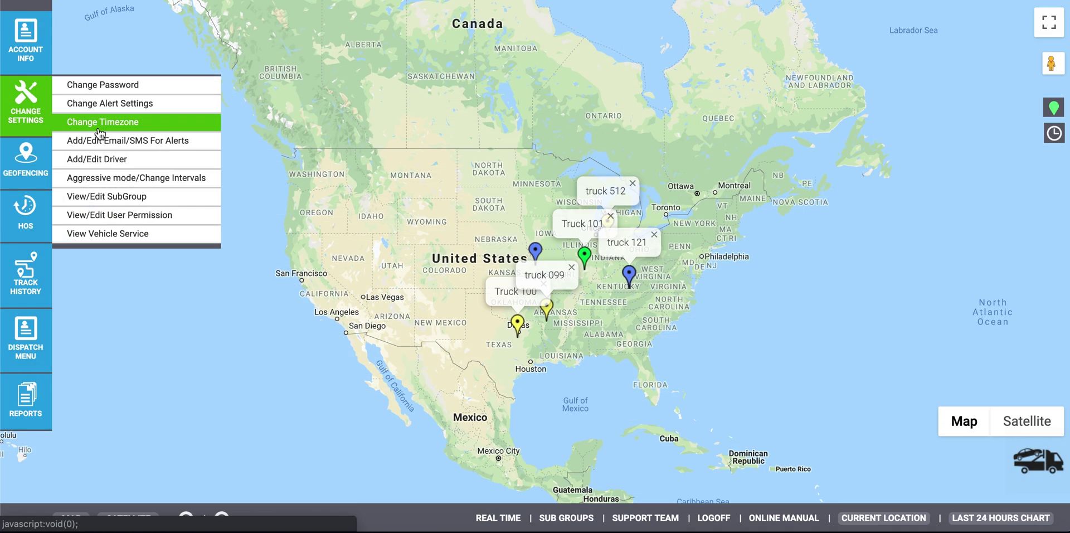
left_click(129, 159)
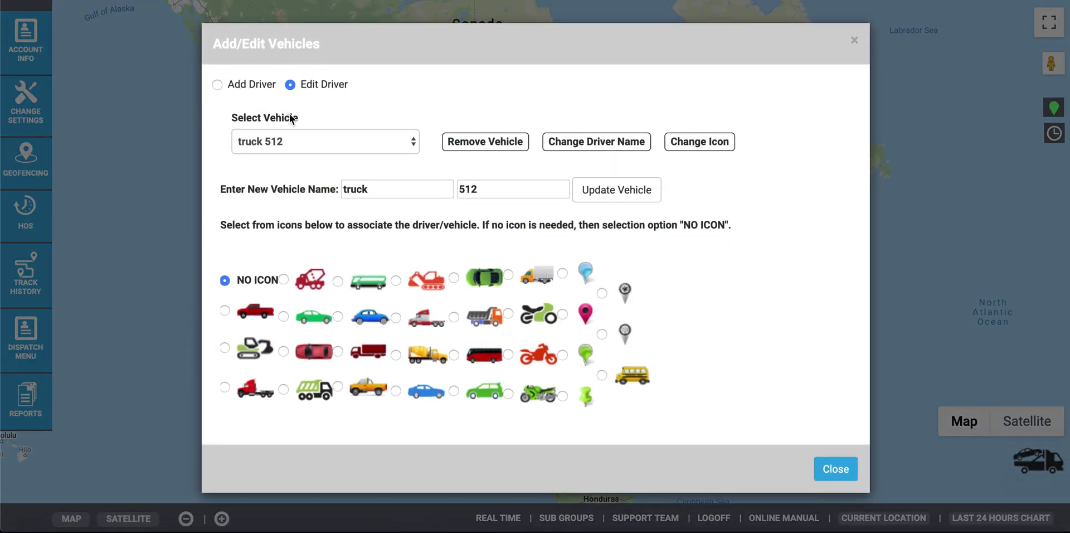
Step: Rename an existing vehicle's first name to 'Driver' and apply the update
left_click(329, 142)
left_click(322, 237)
left_click(413, 185)
key("BackSpace")
key("BackSpace")
key("BackSpace")
key("BackSpace")
key("BackSpace")
type("Driver")
left_click(610, 196)
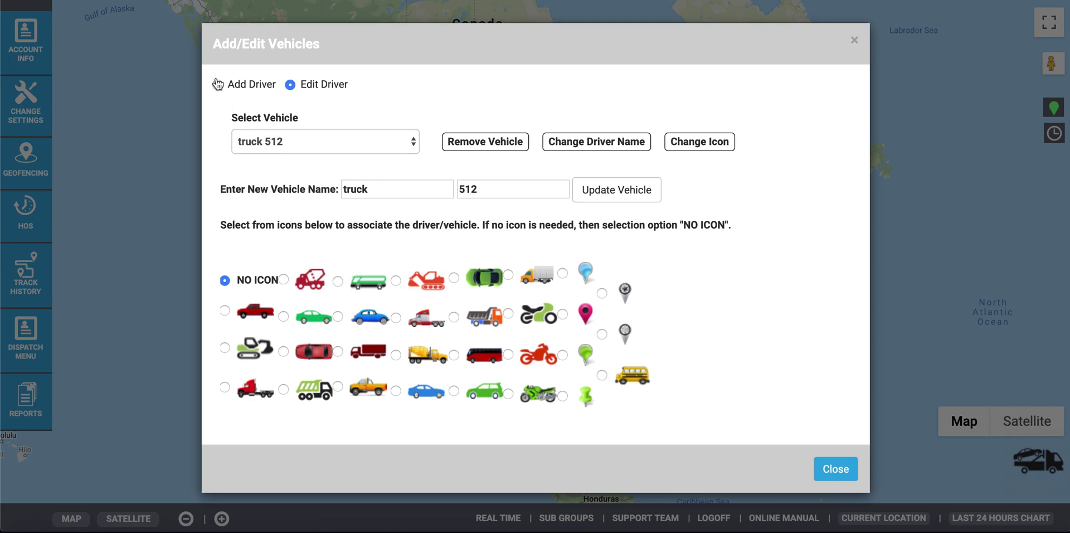
Step: Add device 0211 as a new vehicle with first name Driver and last name Test
left_click(217, 84)
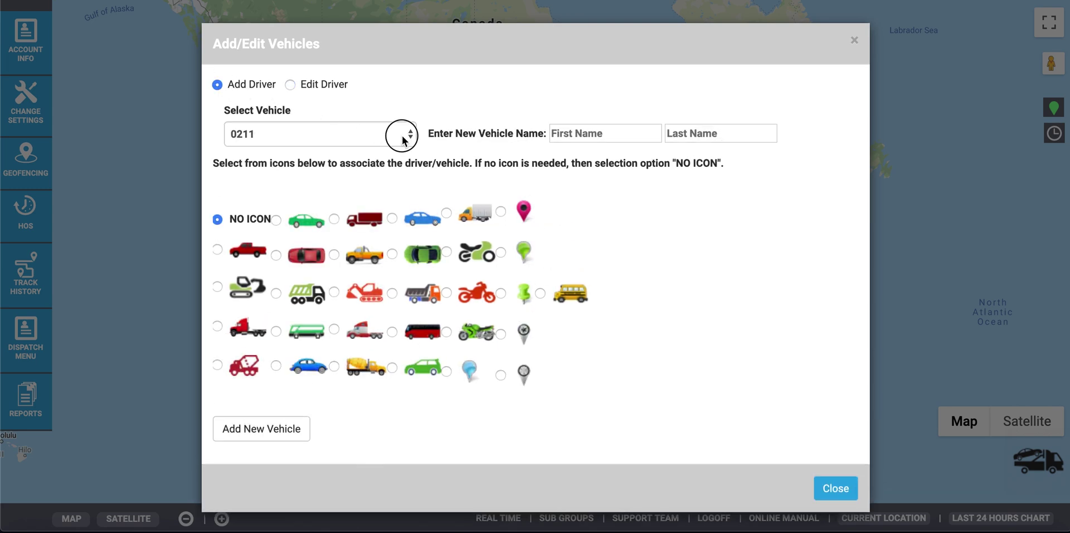
left_click(404, 139)
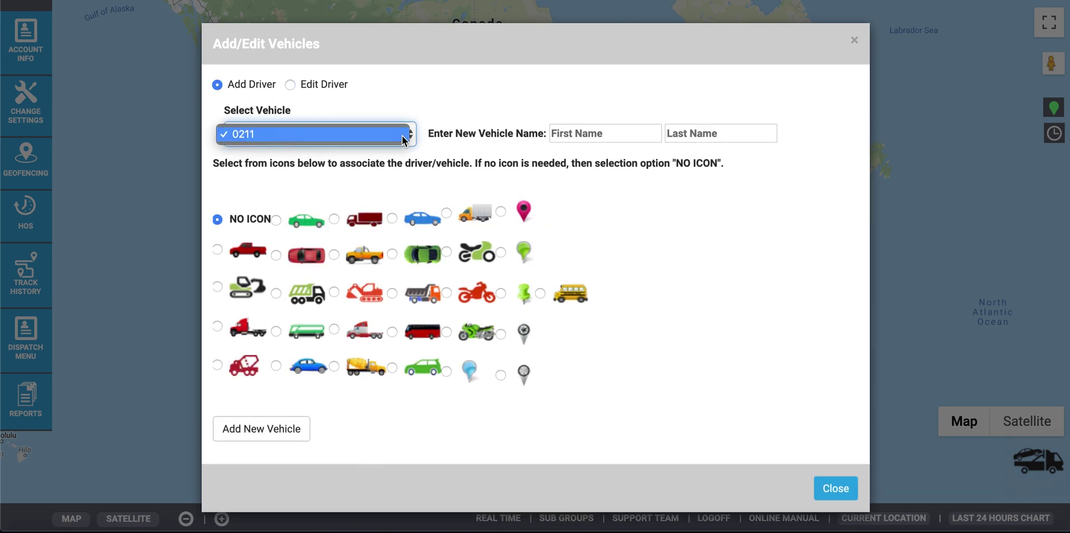
left_click(389, 134)
left_click(597, 134)
type("Driver")
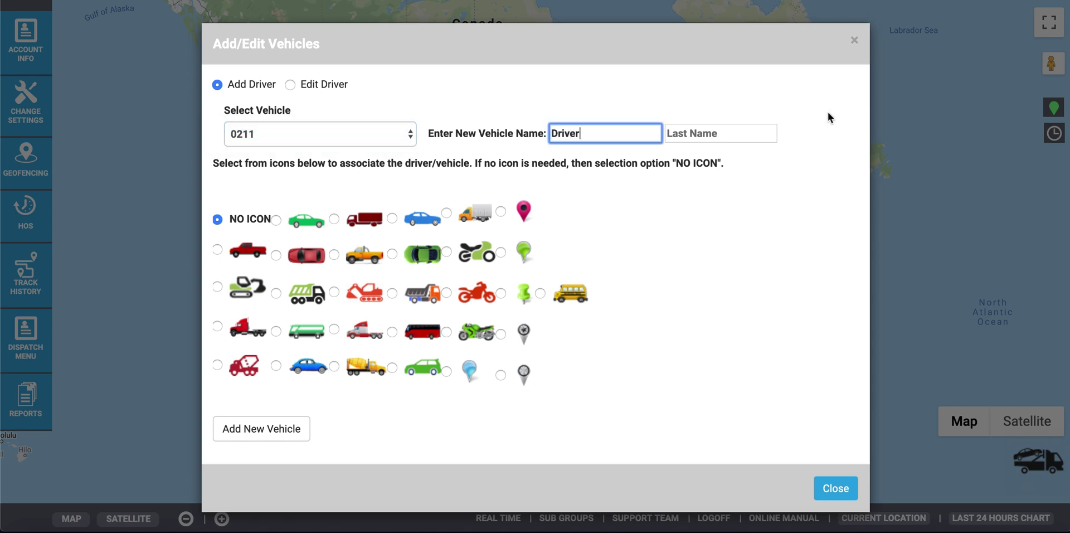
left_click(742, 133)
type("Test")
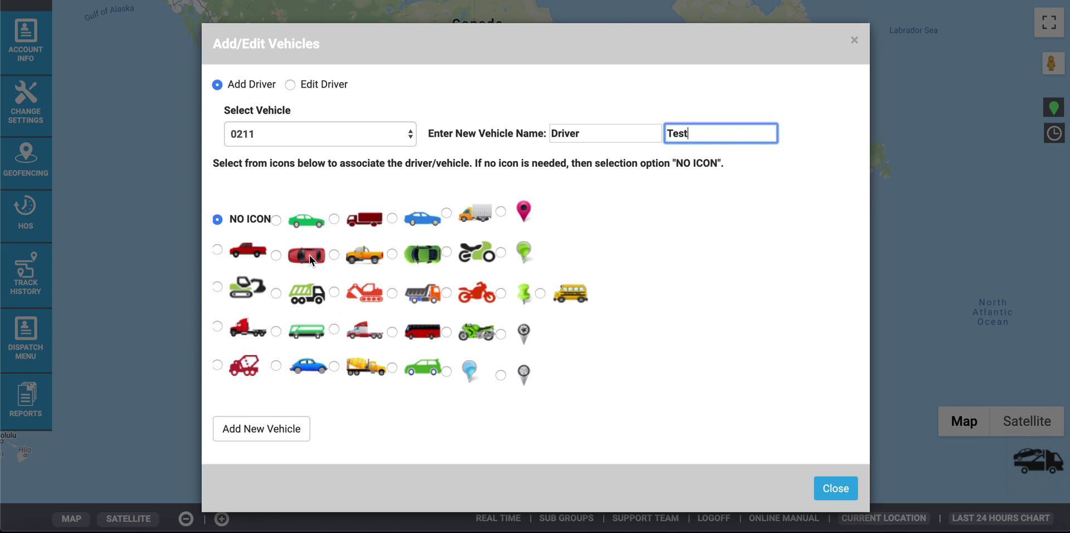
left_click(263, 432)
Step: Create the Trucks100s subgroup containing Trucks 101, 102 and 104
left_click(194, 200)
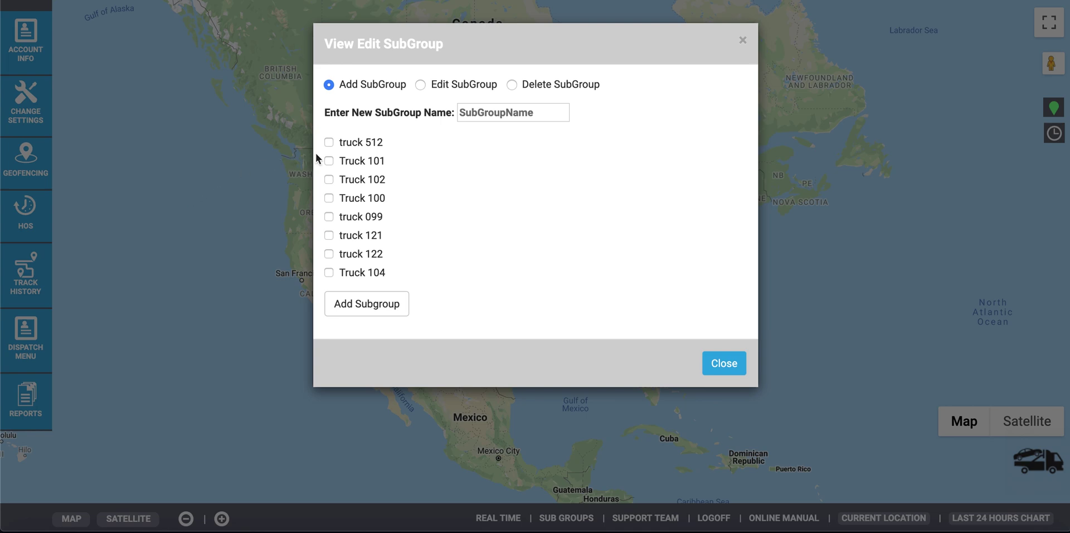
left_click(424, 86)
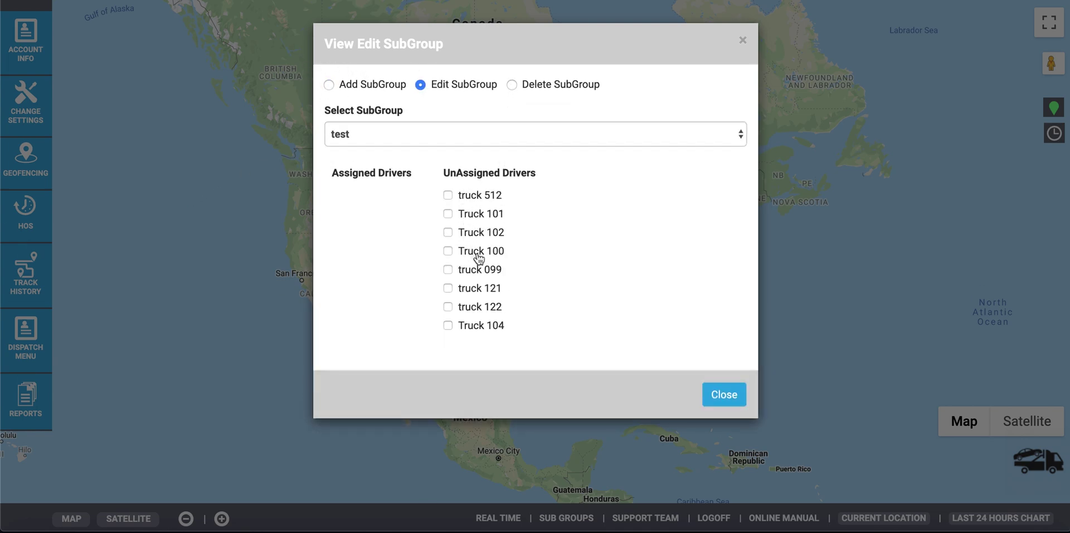
left_click(512, 86)
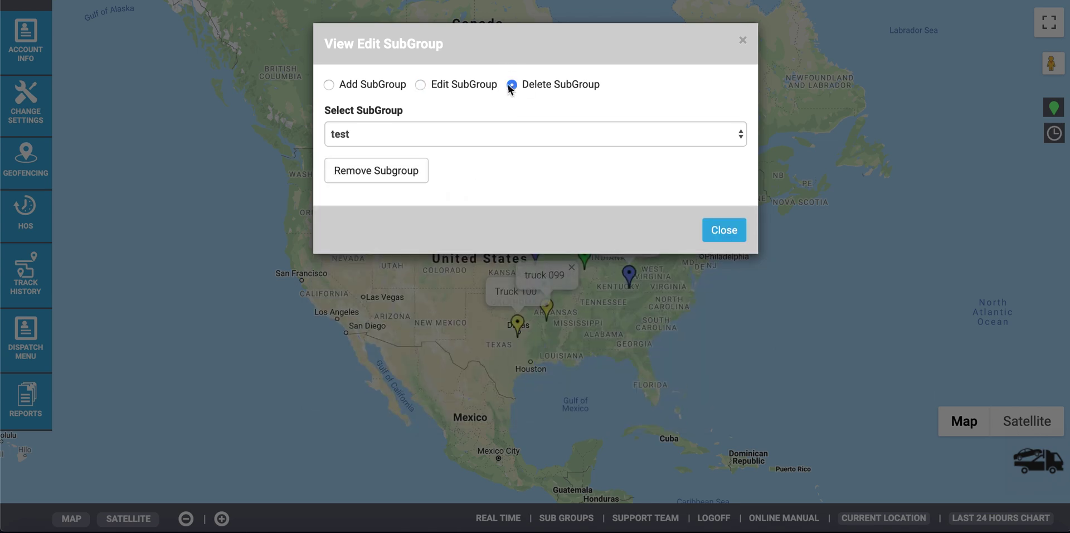
left_click(332, 85)
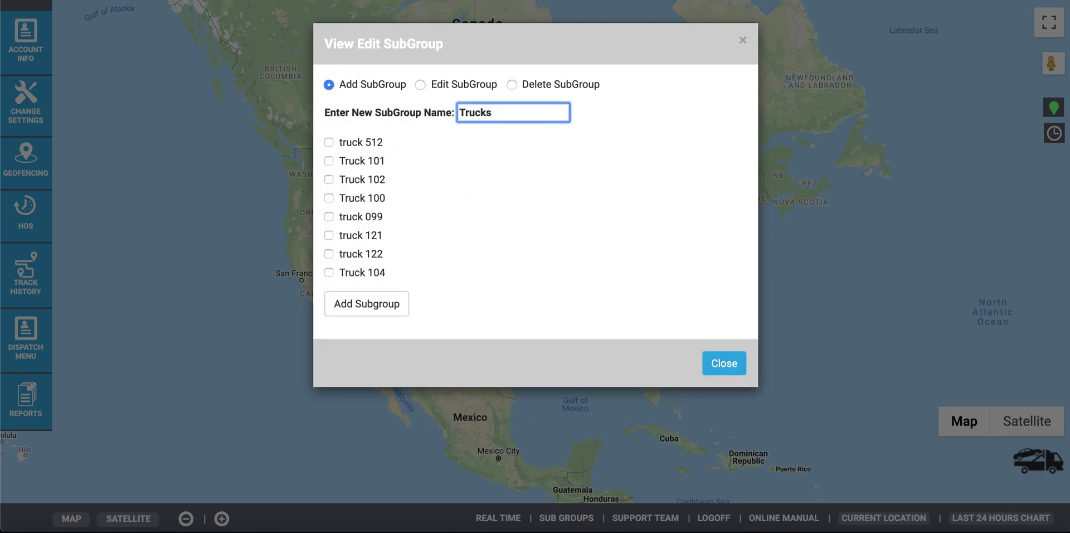
type("100s")
left_click(328, 272)
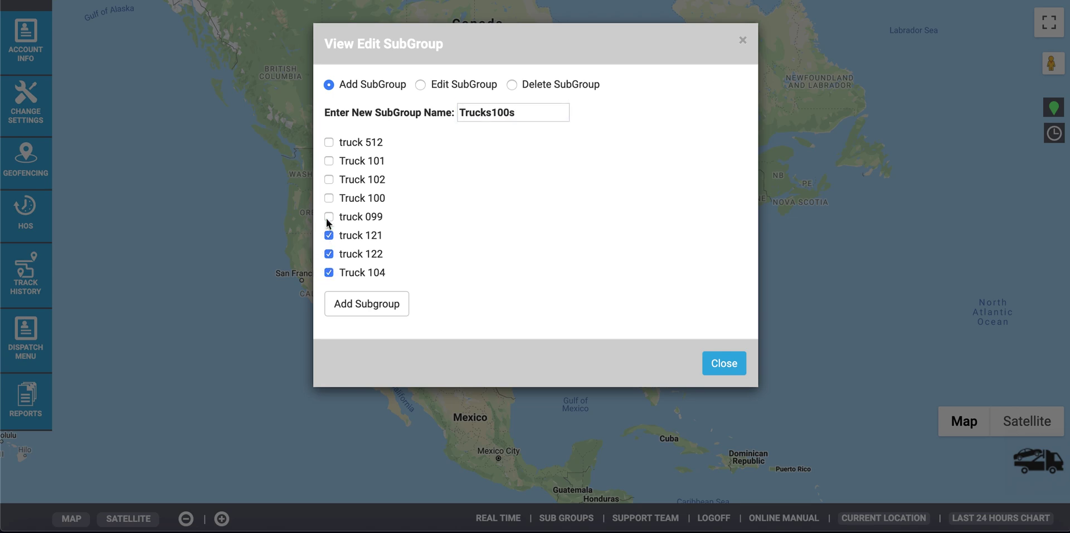
left_click(329, 180)
left_click(329, 161)
left_click(353, 306)
Step: Select the test subgroup and assign Truck 100 to it
left_click(512, 84)
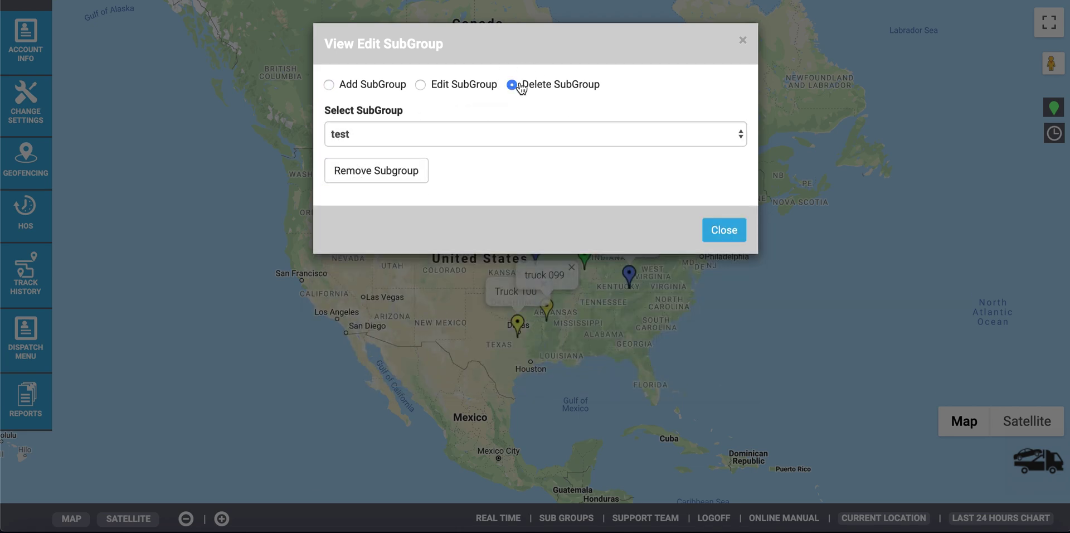
left_click(474, 134)
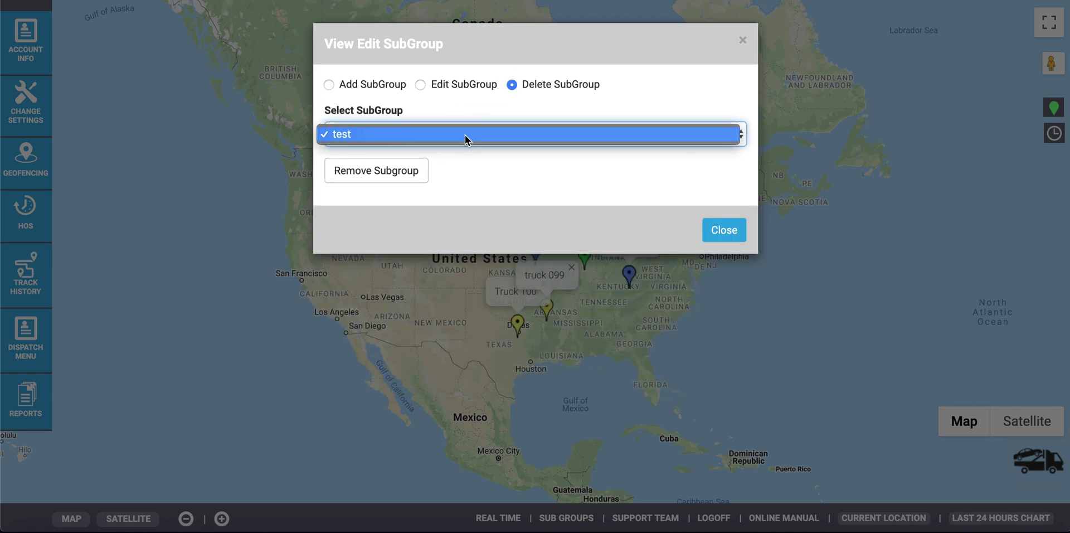
left_click(466, 138)
left_click(428, 87)
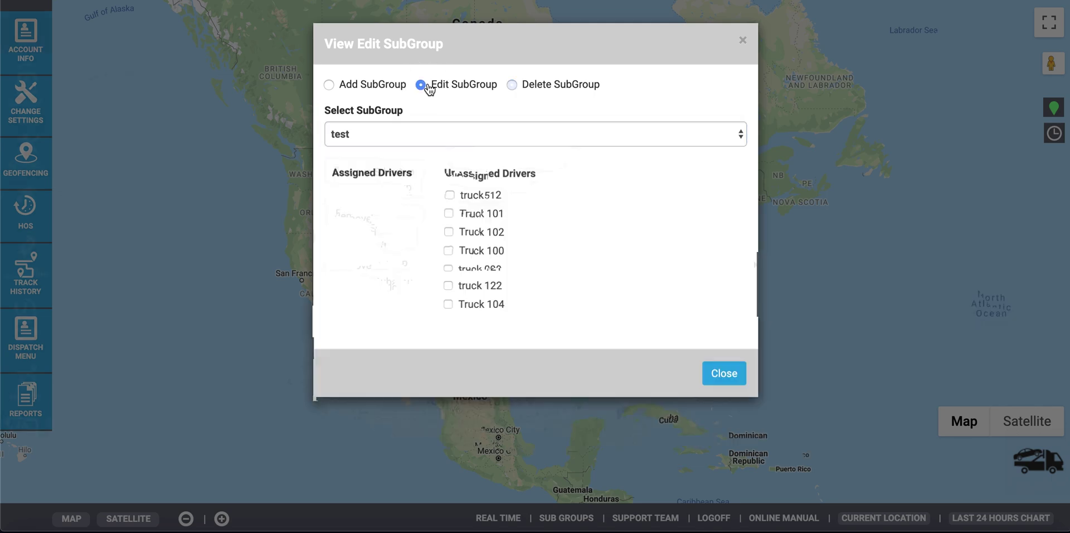
left_click(444, 139)
left_click(448, 140)
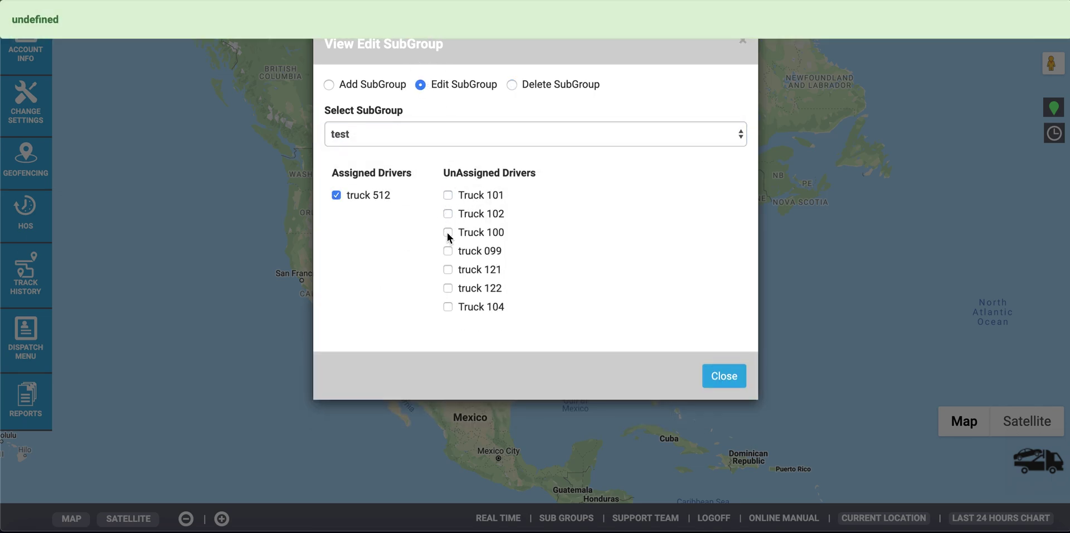
left_click(448, 233)
left_click(336, 214)
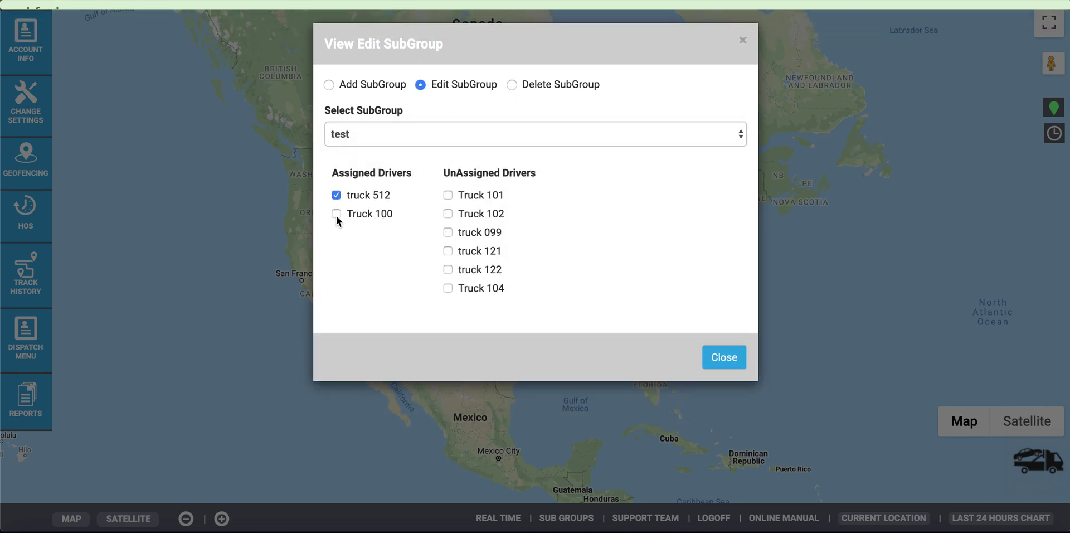
left_click(26, 103)
Step: Enter a new account user's ID, e-mail address and password
left_click(186, 213)
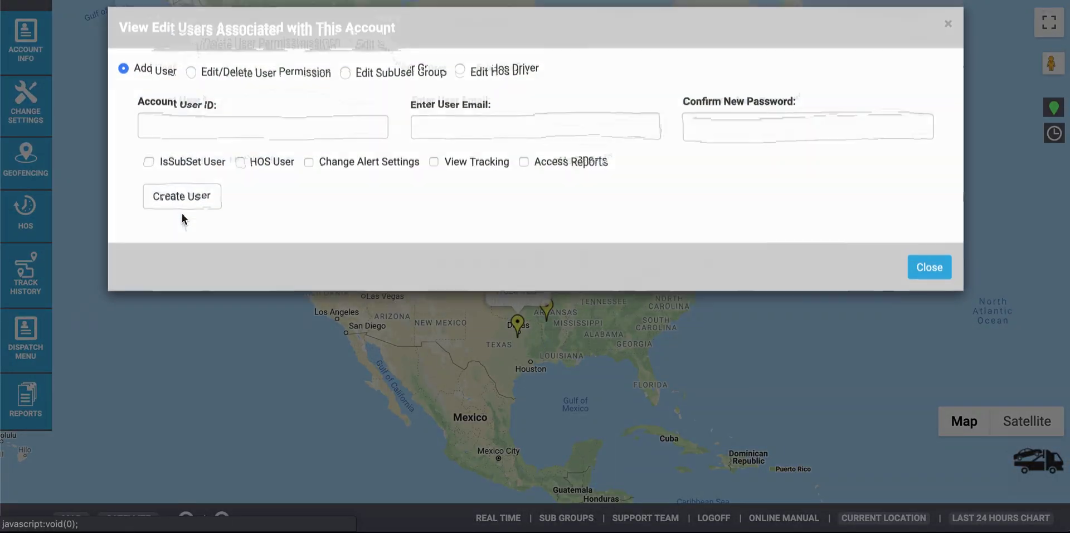
left_click(194, 140)
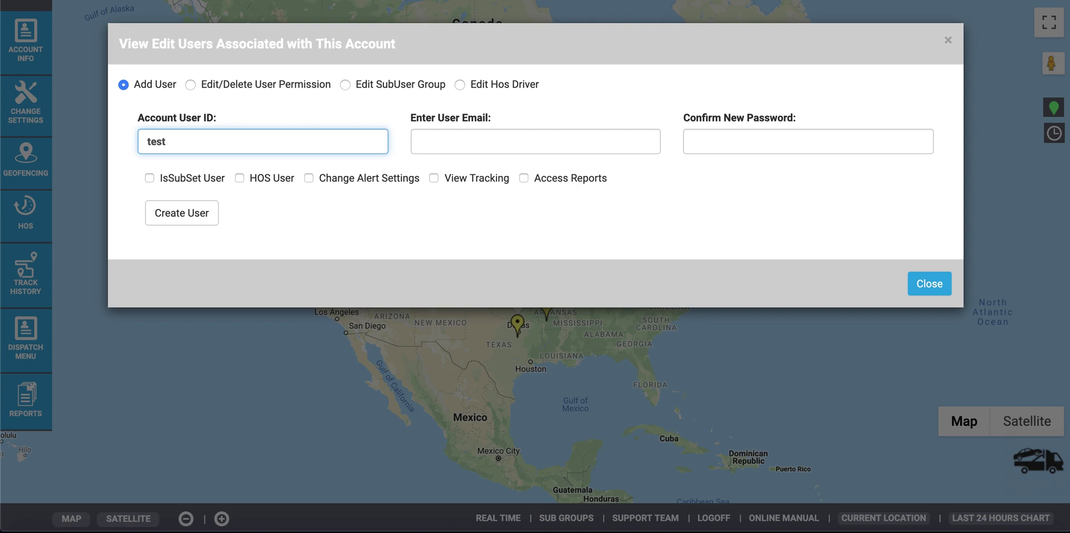
left_click(535, 141)
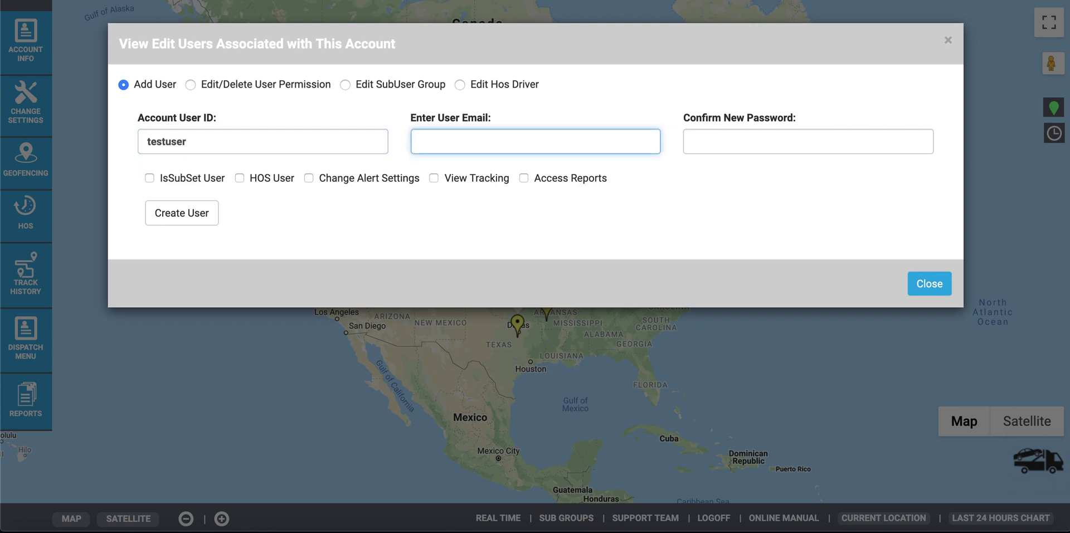
type("test@email.com")
left_click(808, 141)
type("testpassword")
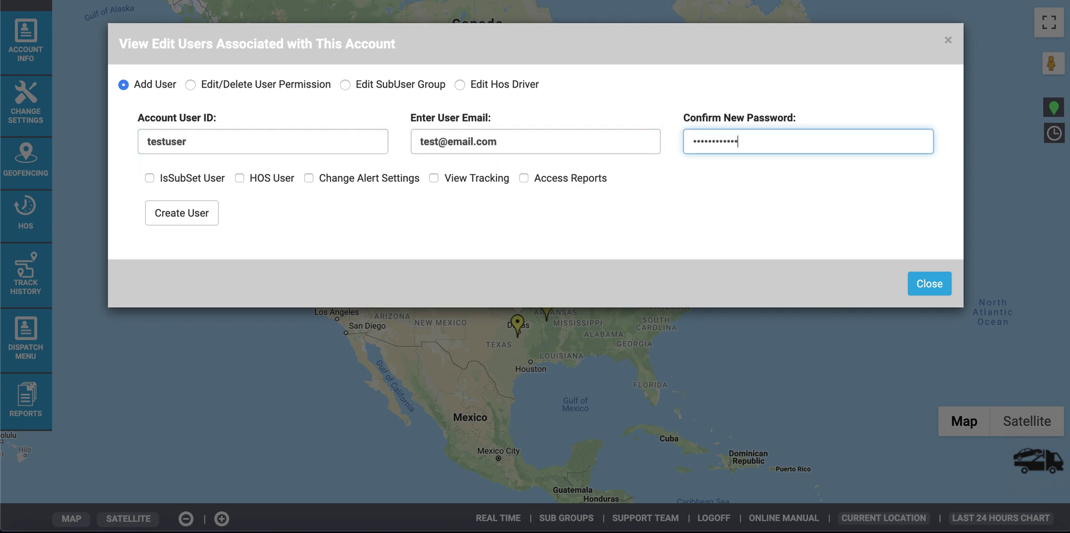
Step: Toggle the subset, HOS and alert-settings permissions, then review existing permissions and sub-user groups
left_click(149, 178)
left_click(163, 182)
left_click(239, 178)
left_click(239, 178)
left_click(304, 179)
left_click(306, 179)
left_click(308, 180)
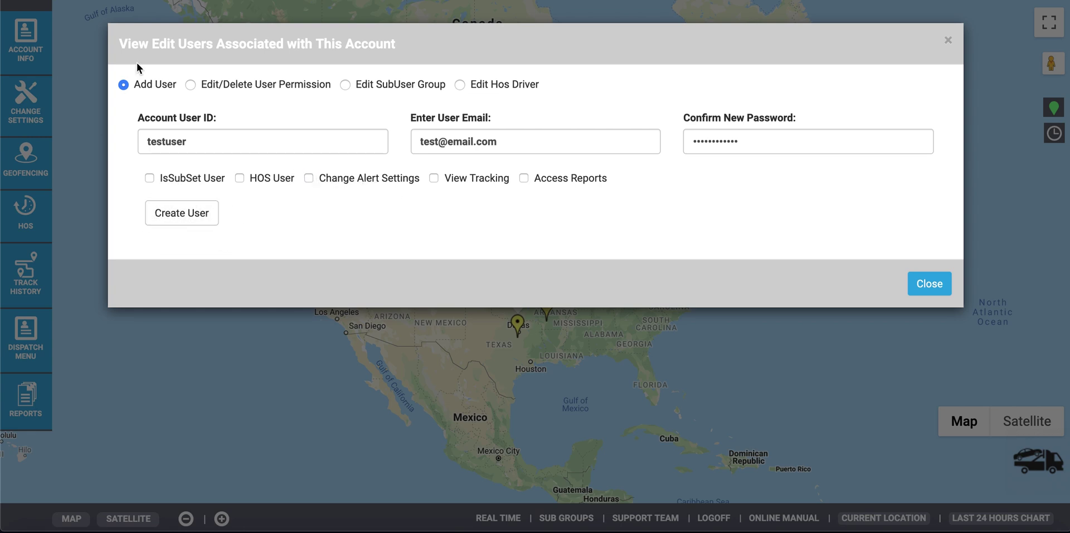
left_click(191, 85)
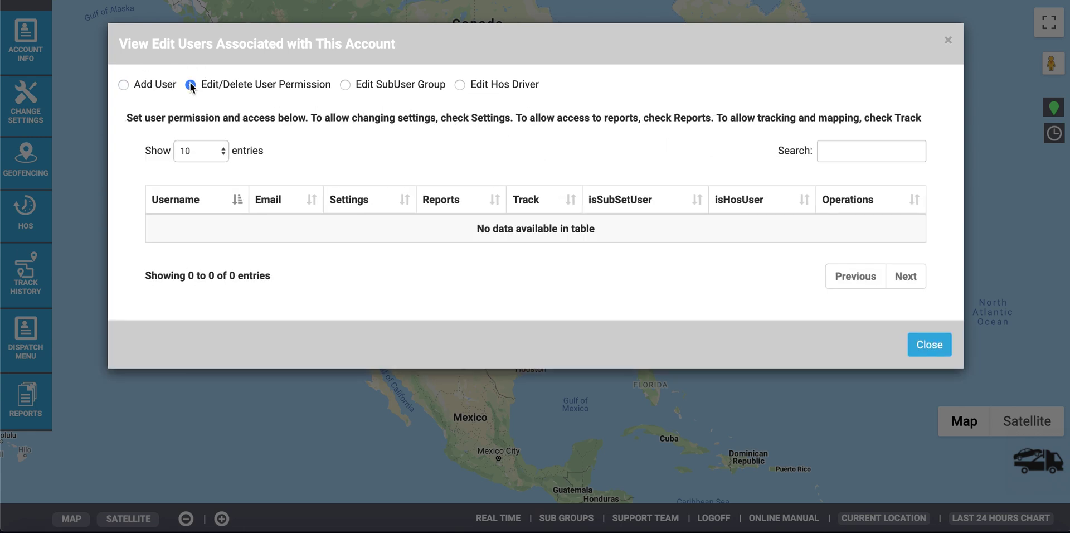
left_click(345, 85)
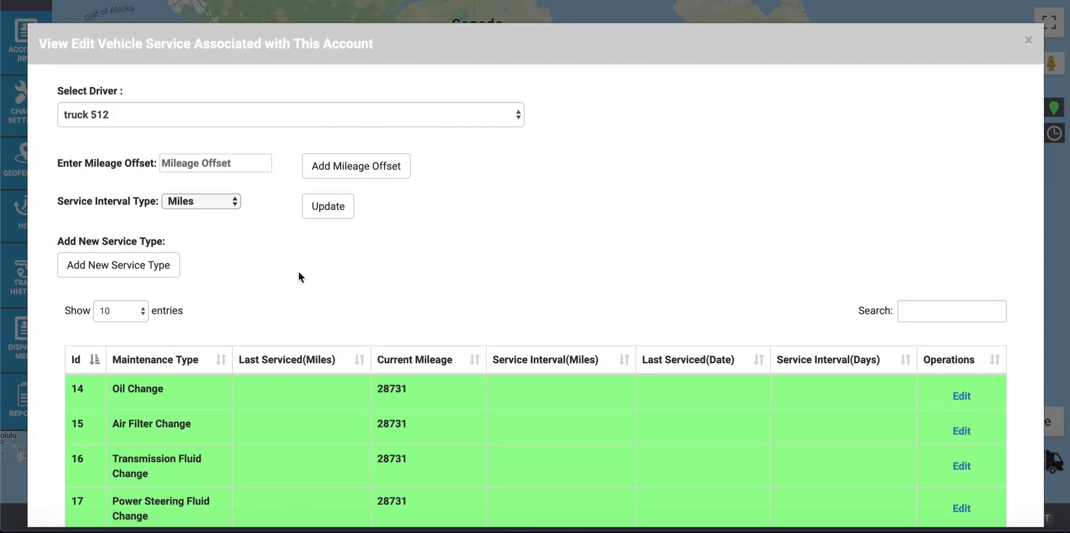
Step: Check Truck 104's vehicle service schedule at 73151 miles, then start a new geofence area
scroll(299, 275, "down", 4)
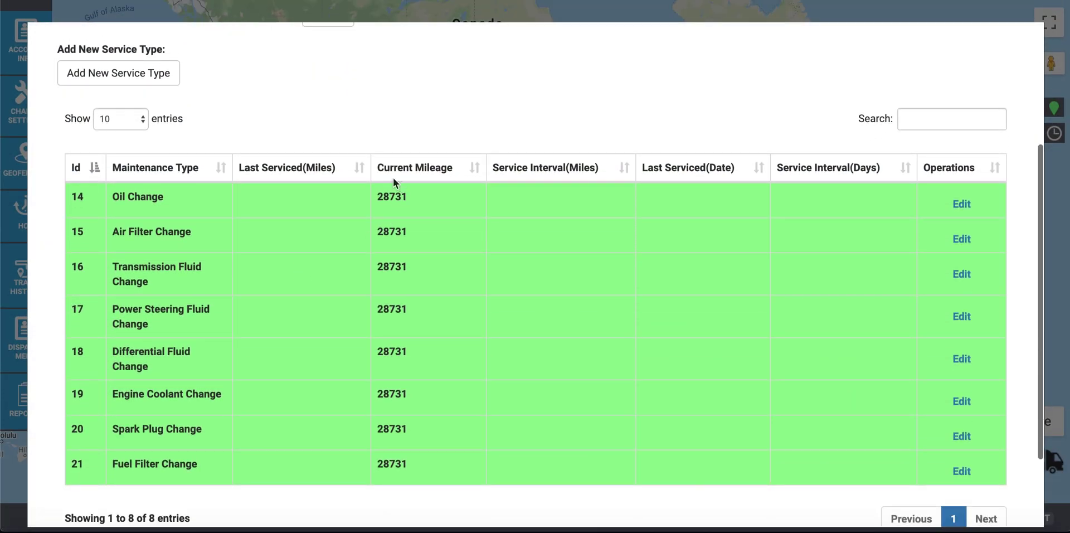
scroll(145, 190, "up", 4)
left_click(265, 117)
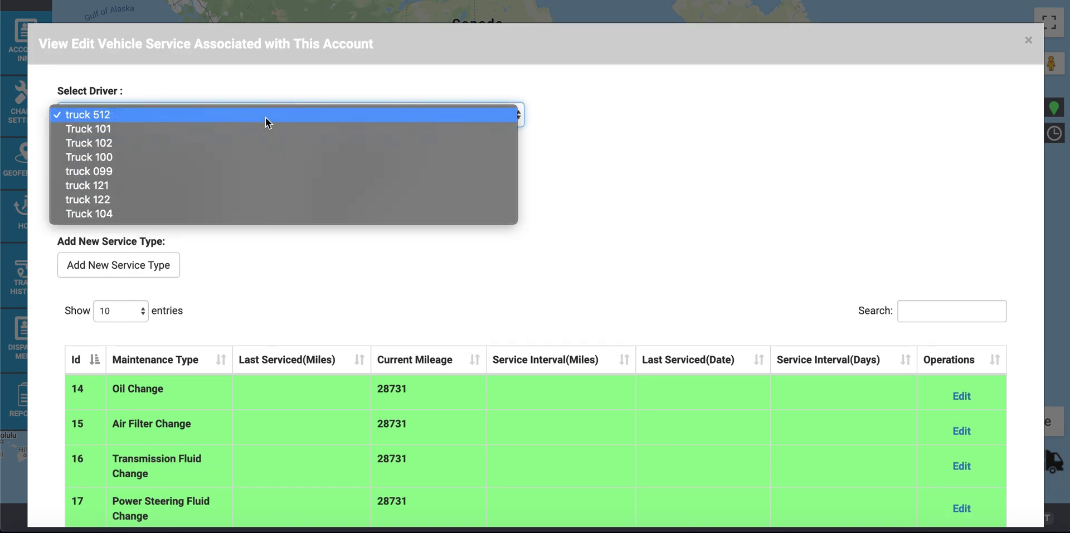
left_click(182, 215)
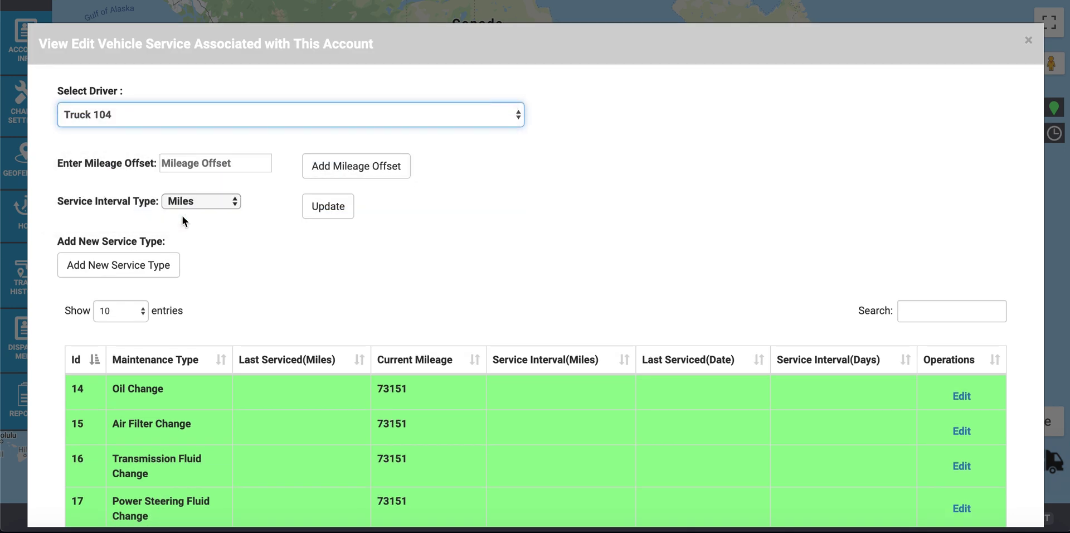
scroll(328, 316, "down", 5)
scroll(329, 316, "up", 2)
scroll(328, 317, "up", 3)
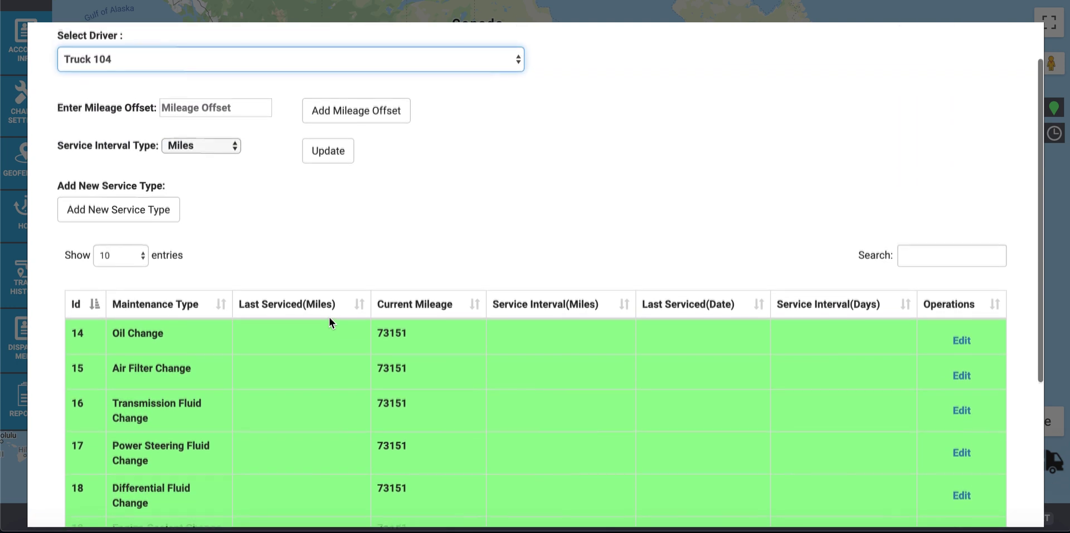
left_click(16, 161)
left_click(90, 156)
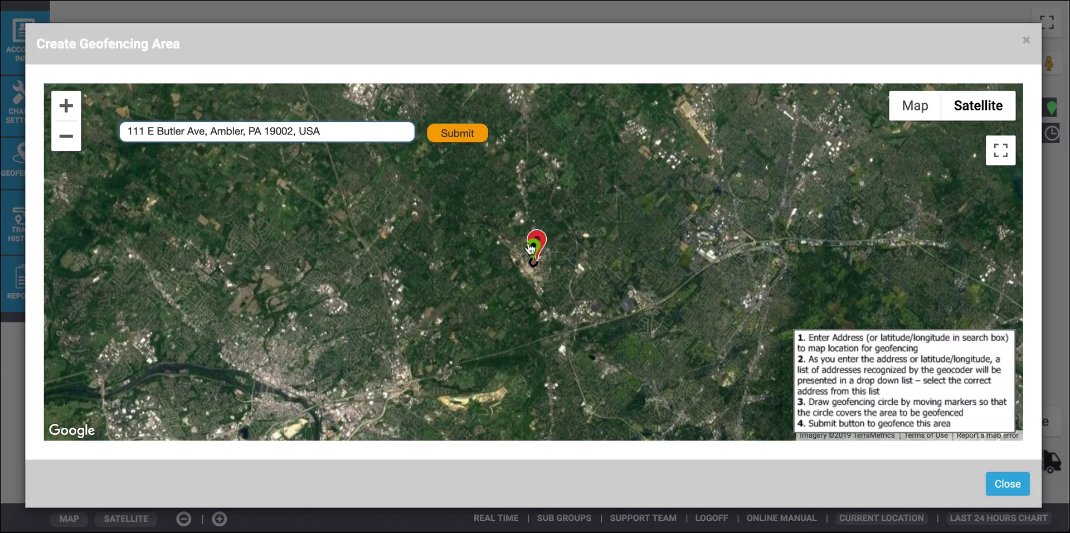
Step: Stretch the radius marker to size a circular geofence around the address, save it, and close
left_click(537, 223)
mouse_move(537, 223)
left_mouse_down()
mouse_move(536, 149)
mouse_move(521, 137)
left_mouse_up()
left_click(444, 141)
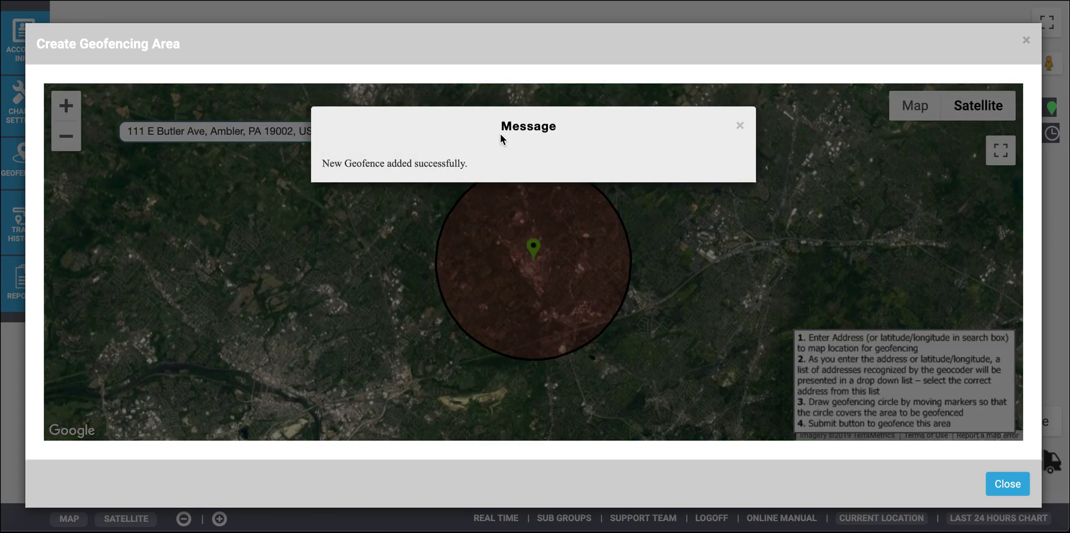
left_click(756, 132)
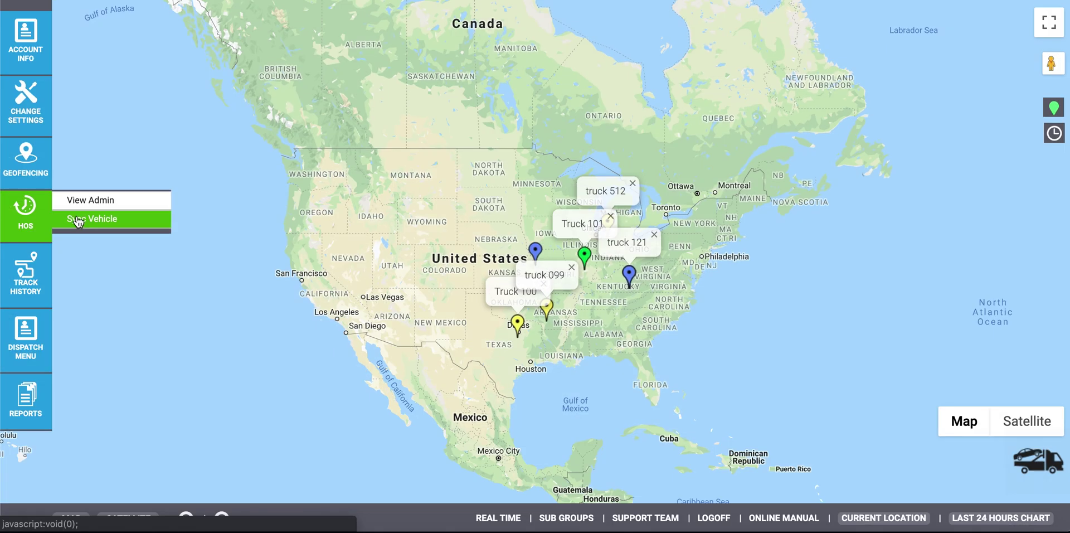
Step: Run Vehicle Sync with the HOS account, then go to the HOS View Admin page
left_click(151, 217)
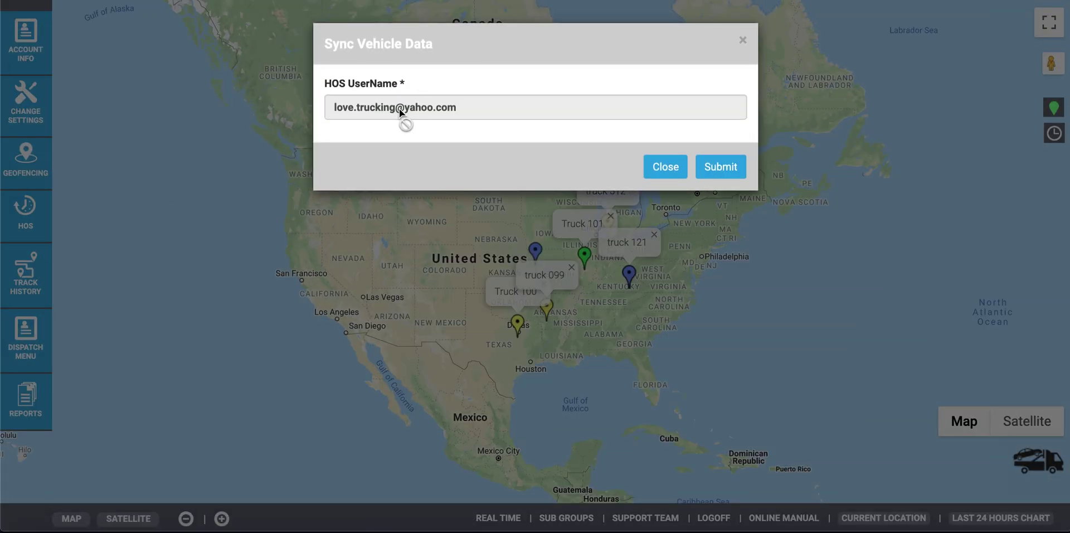
left_click(724, 167)
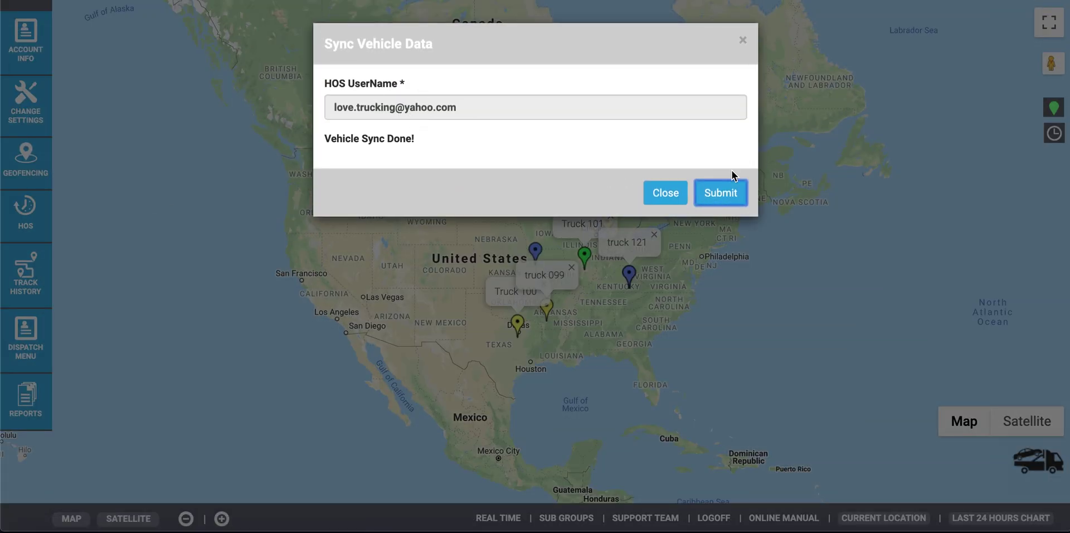
left_click(91, 199)
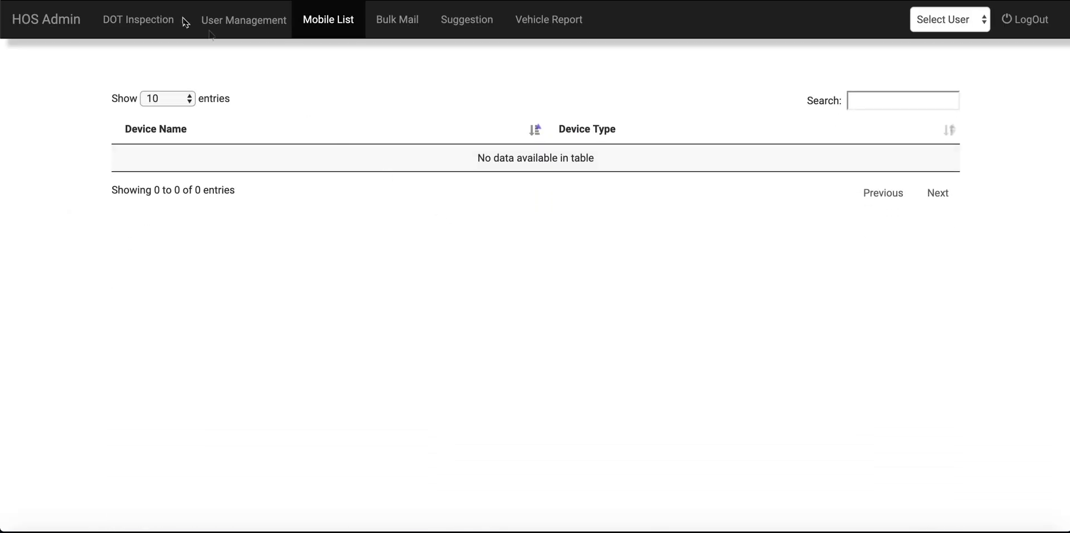
Step: Start a new HOS user with username 'nw', filling in an e-mail address and password
left_click(131, 21)
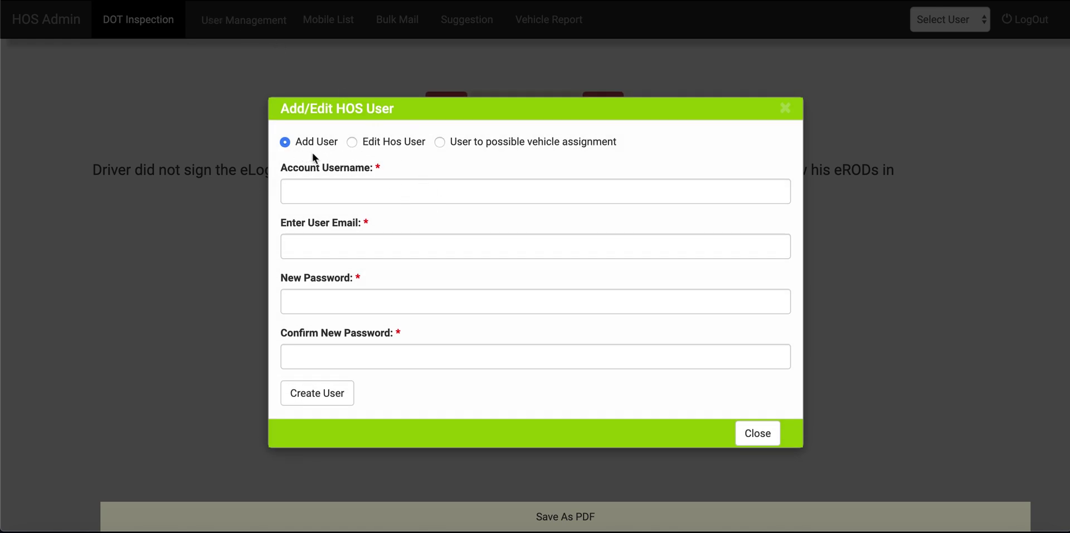
left_click(341, 188)
type("nw")
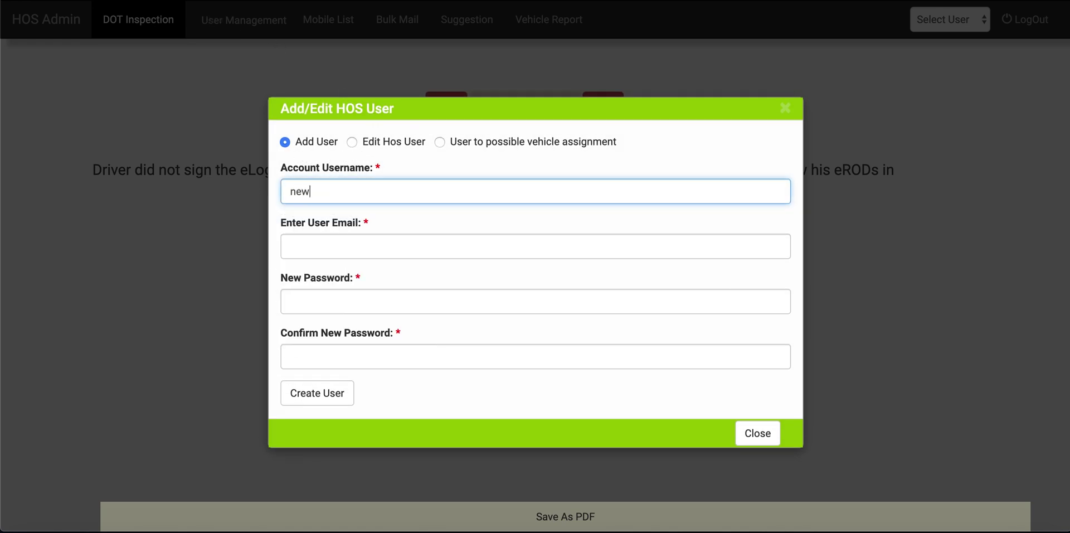
left_click(367, 244)
type("user")
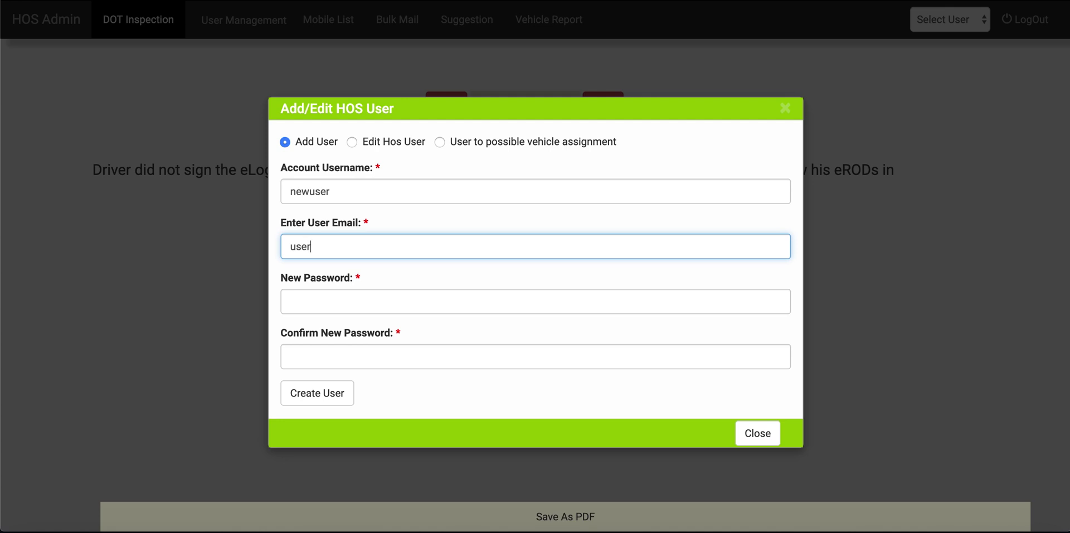
type("@email.coom")
key("Tab")
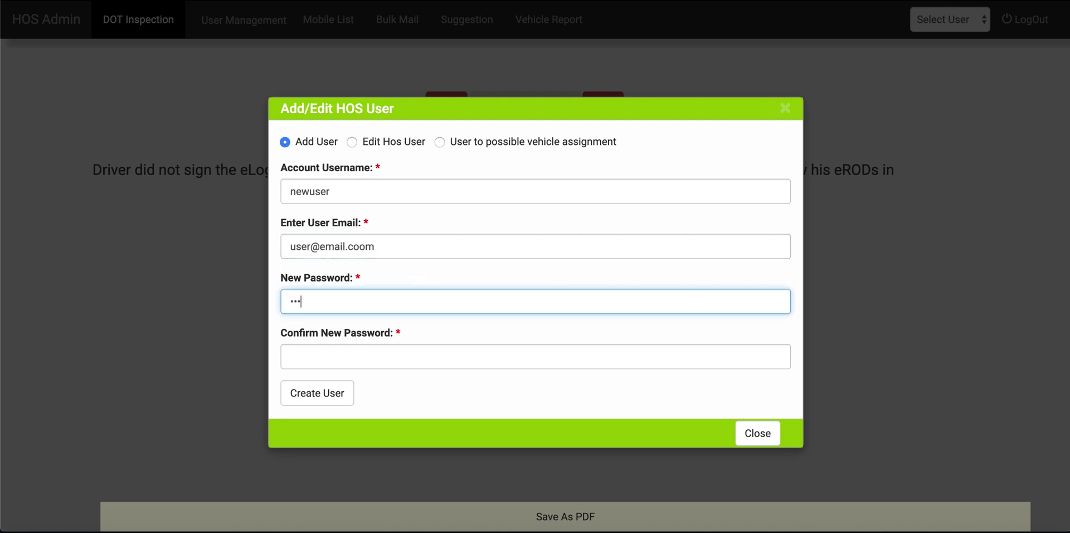
left_click(345, 351)
type("••")
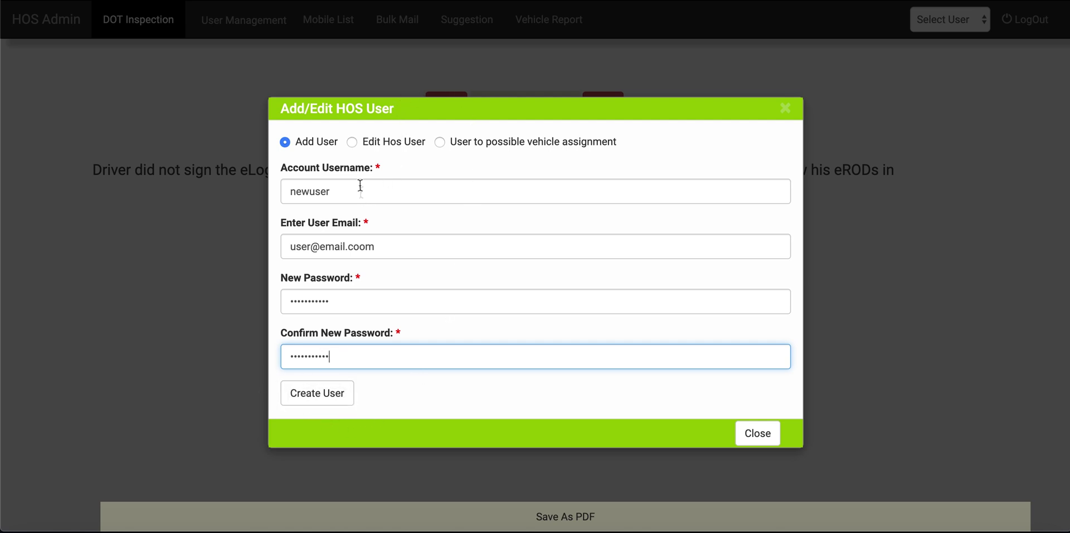
Step: Switch to editing an existing HOS user and change their e-mail and password
left_click(353, 142)
left_click(345, 173)
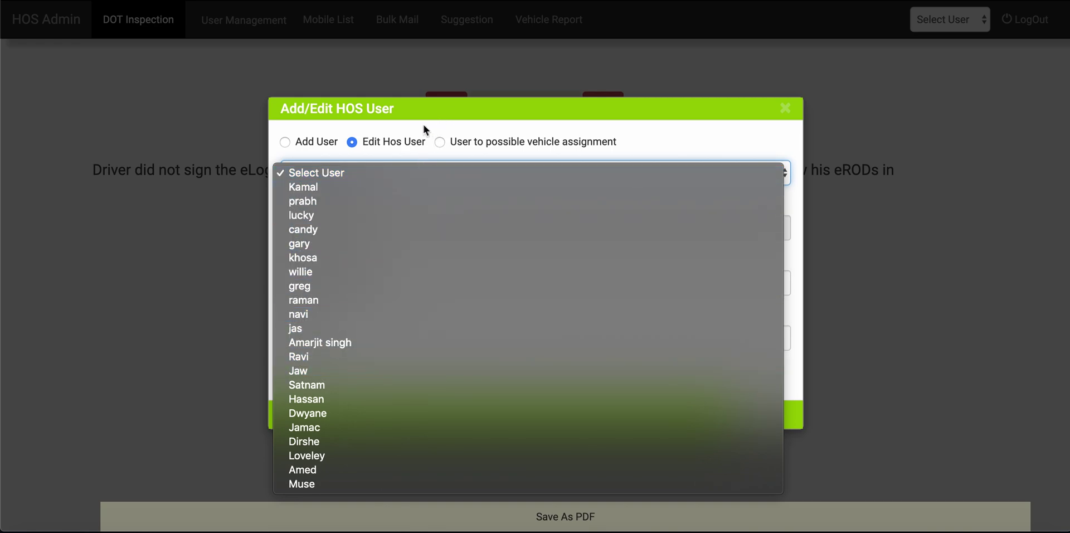
left_click(351, 200)
left_click(400, 285)
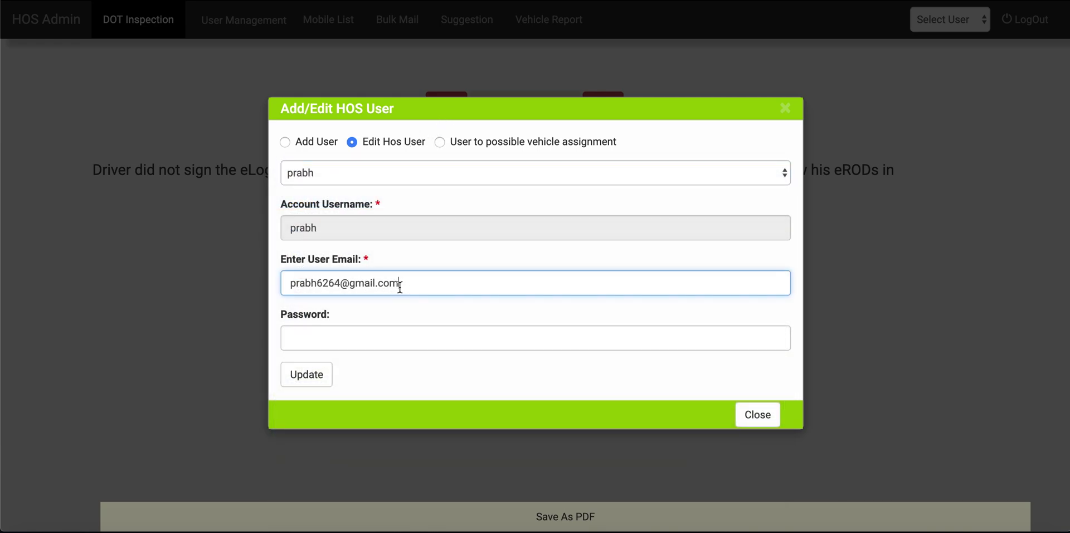
left_click(343, 335)
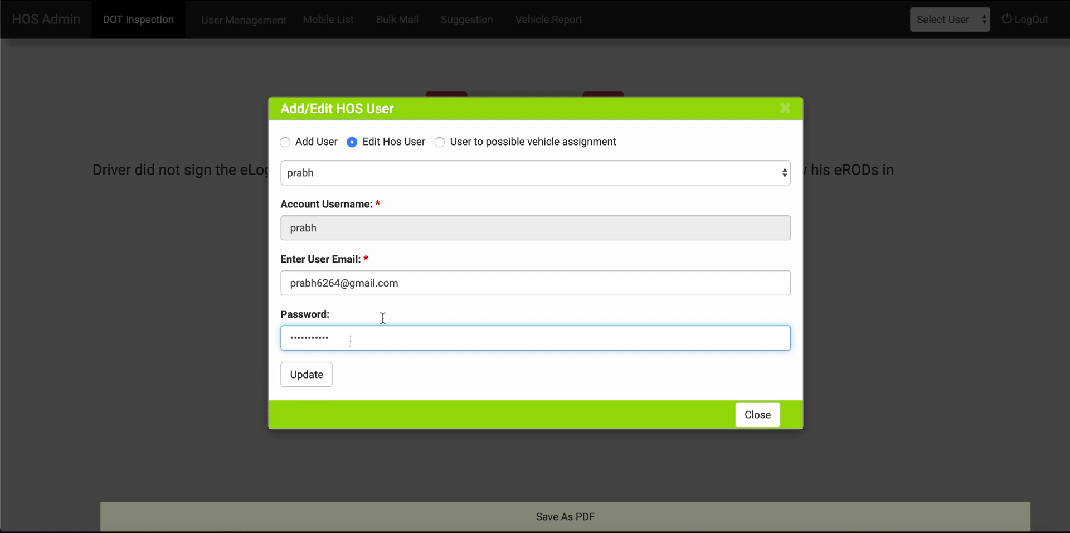
Step: Check the driver's vehicle assignments, close the dialog, and view the empty Mobile List
left_click(440, 142)
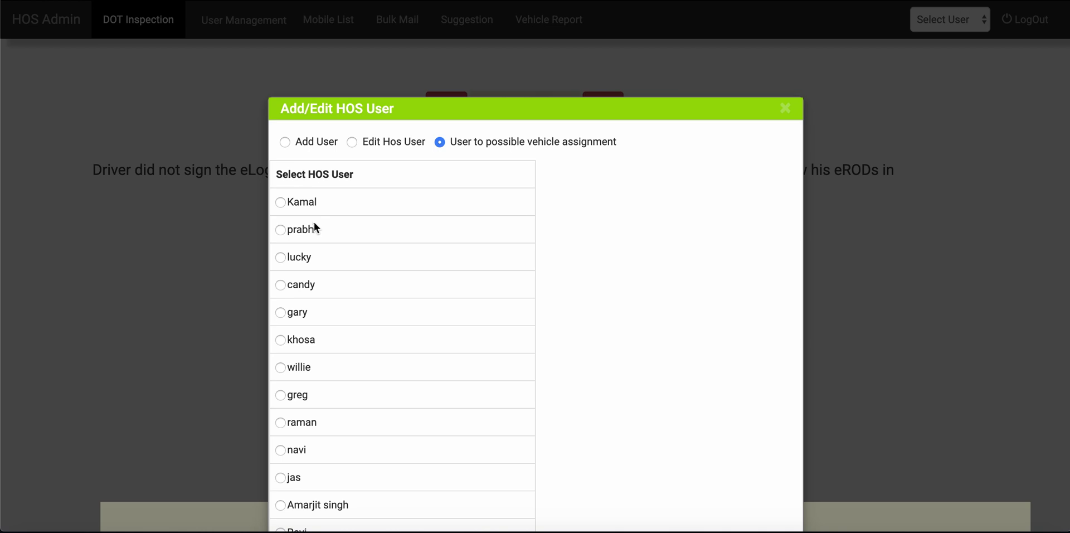
left_click(281, 231)
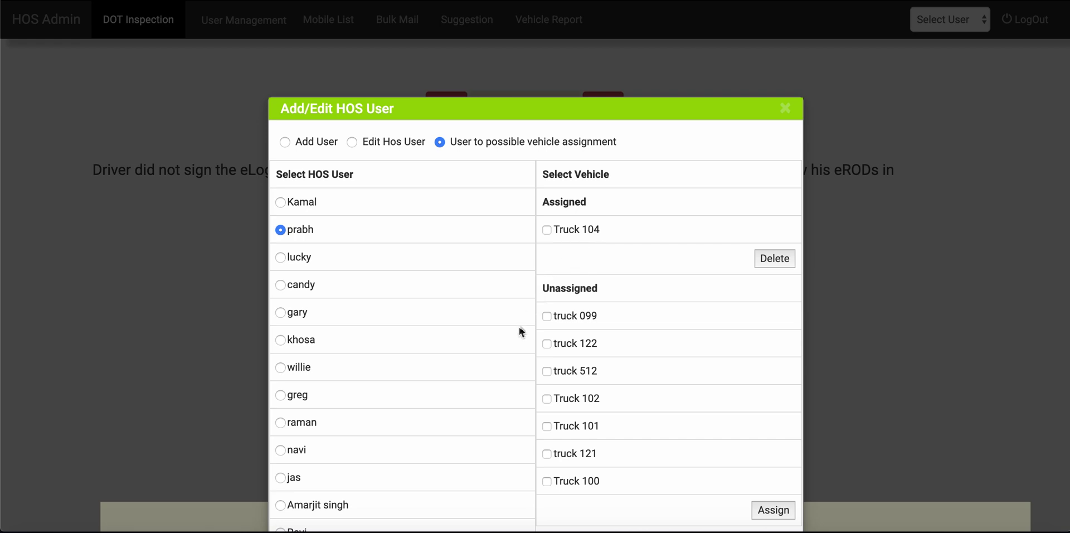
left_click(228, 30)
left_click(329, 23)
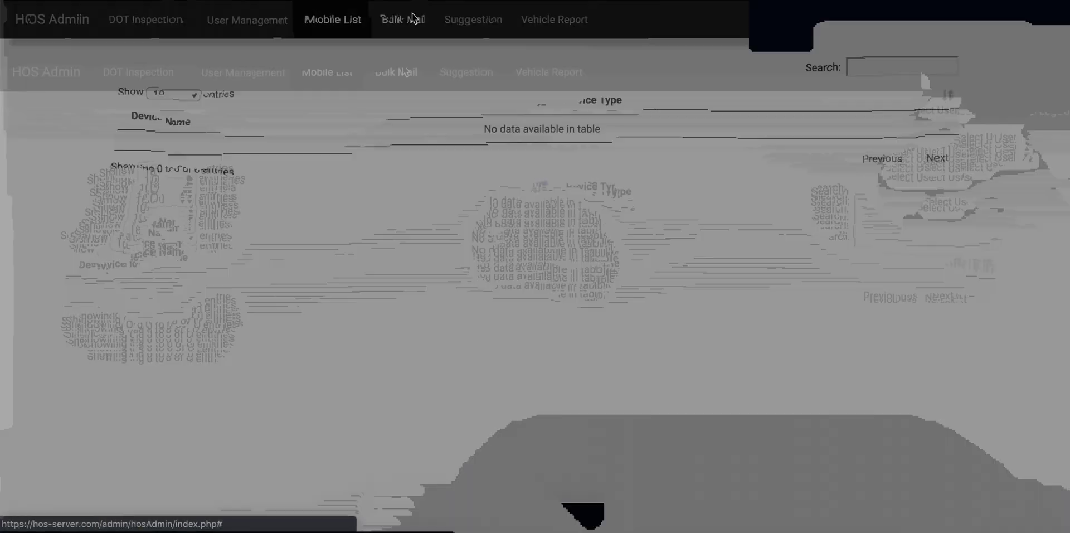
Step: Look at the Bulk DOT Mail form, then the Suggestion form
left_click(411, 18)
left_click(474, 22)
left_click(473, 22)
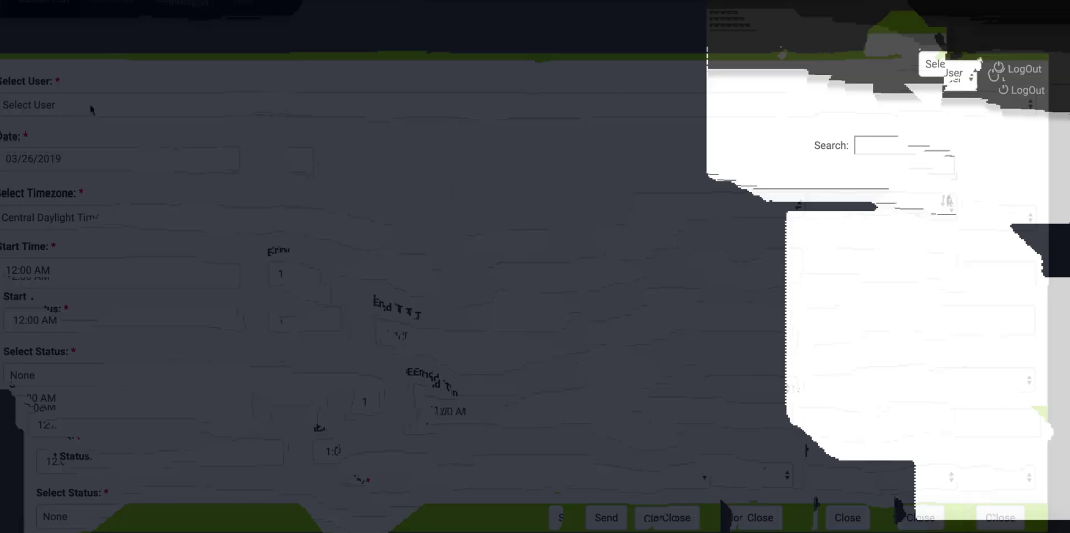
Step: Generate the 2019/04 Vehicle Report for Truck 104, showing 0 unidentified miles
left_click(546, 19)
left_click(365, 175)
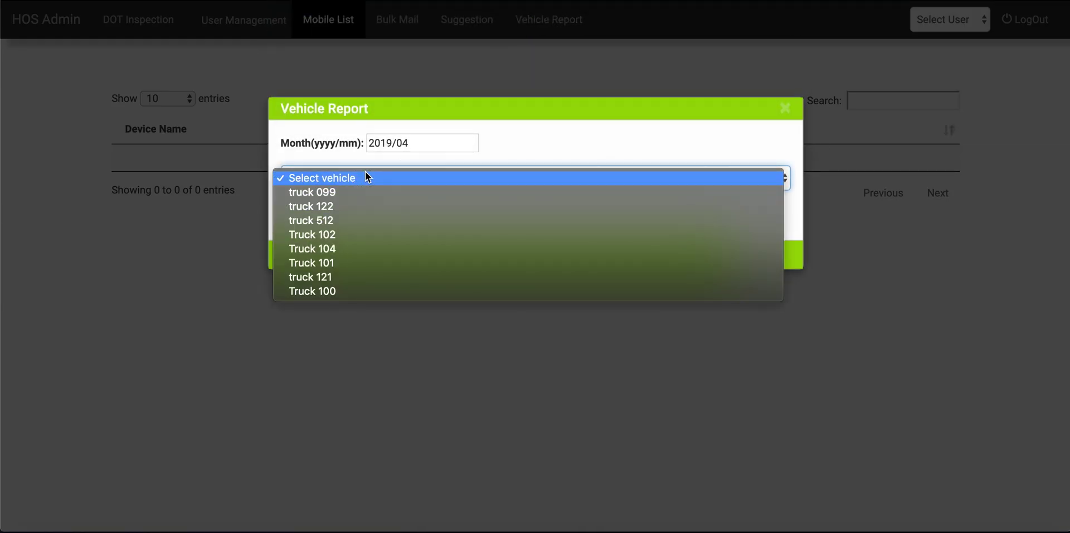
left_click(363, 245)
left_click(326, 219)
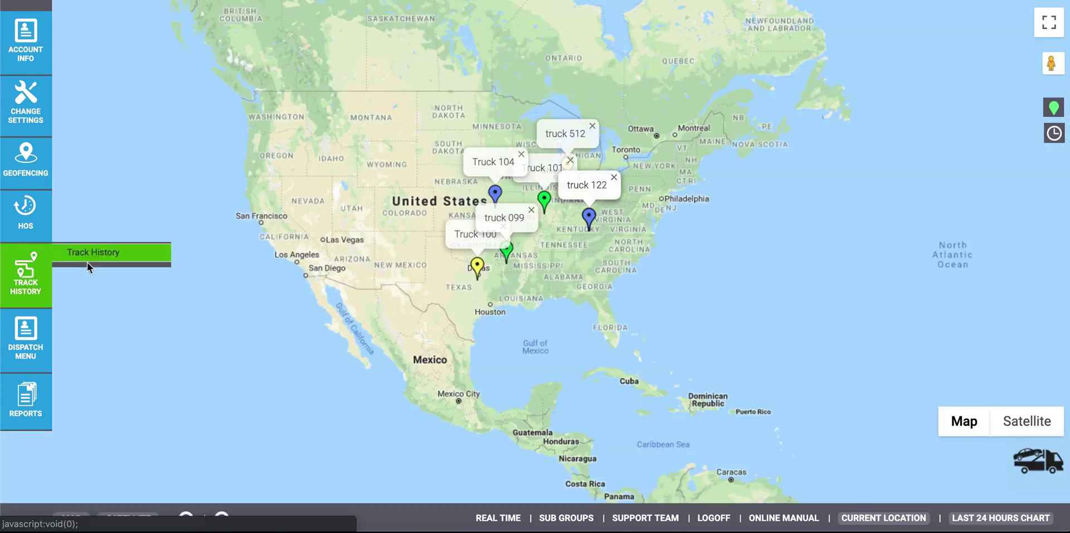
Step: Map Truck 104's Track History for 03/01/2019–03/08/2019, spanning Kansas City to Ohio
left_click(89, 261)
left_click(472, 145)
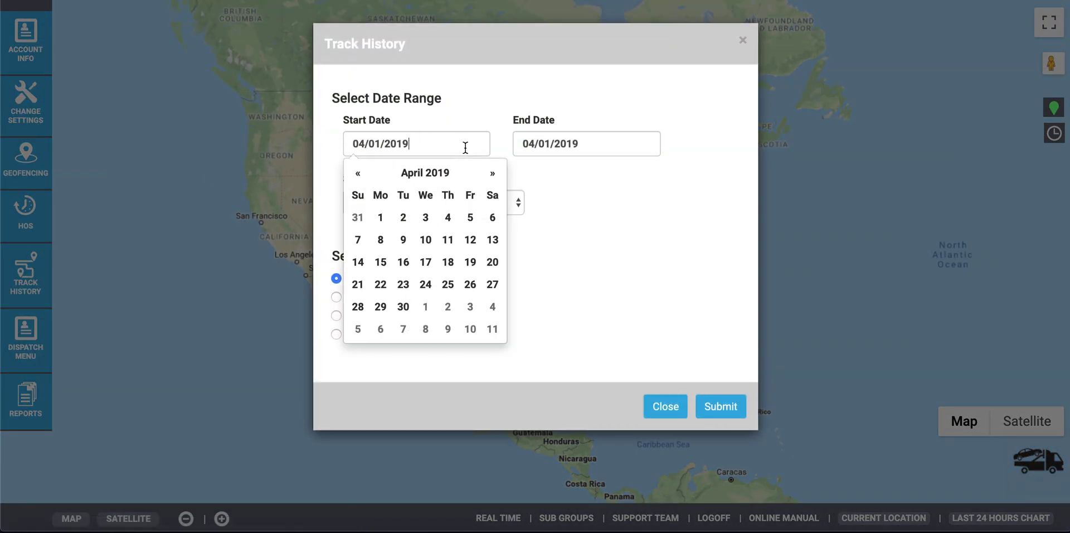
left_click(358, 172)
left_click(470, 217)
left_click(550, 143)
left_click(641, 244)
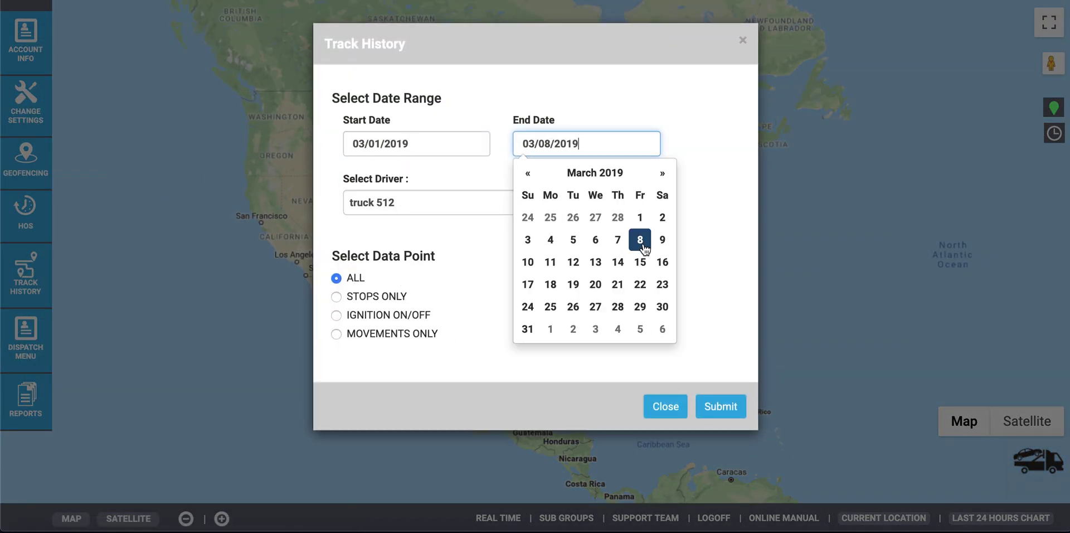
left_click(492, 240)
left_click(468, 202)
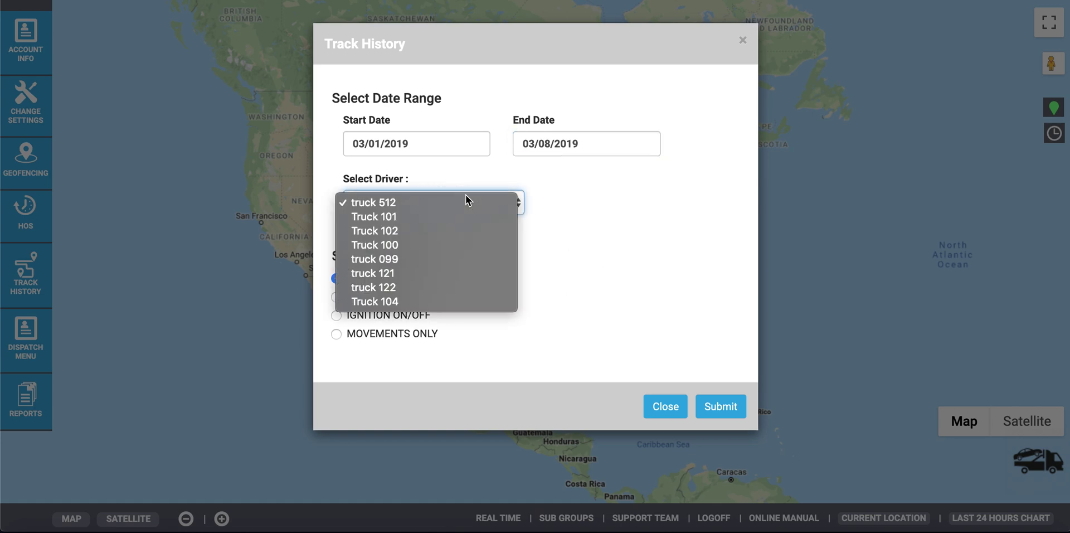
left_click(393, 303)
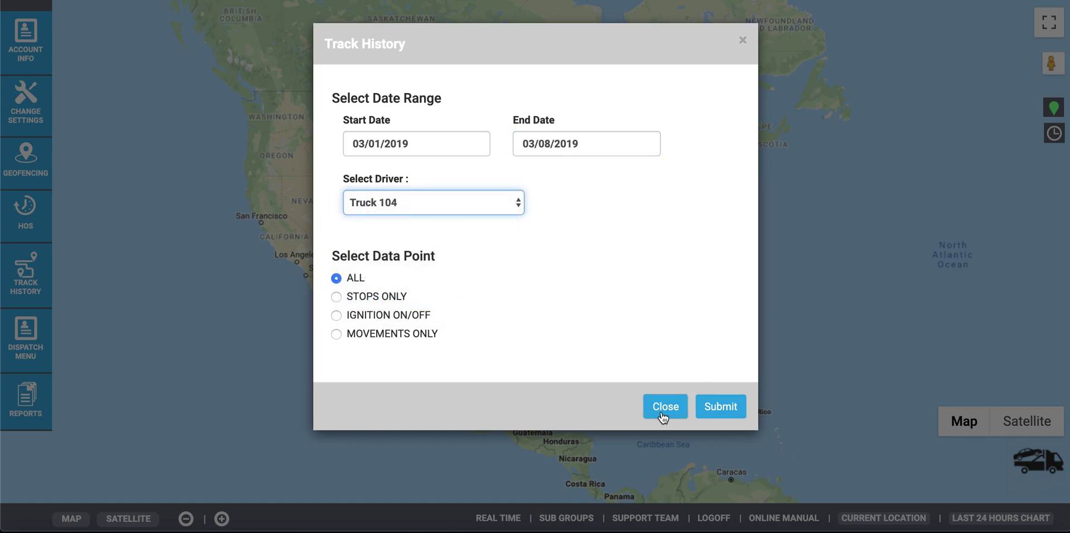
left_click(727, 408)
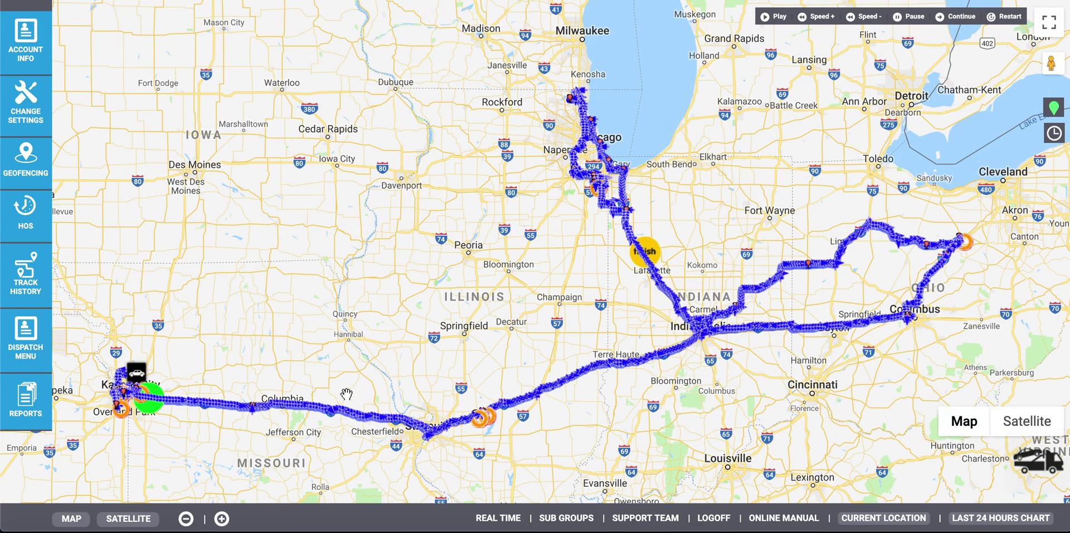
Step: Inspect Truck 104's track points near Columbia, Greenville and Remington, then show dispatch options
left_click(277, 411)
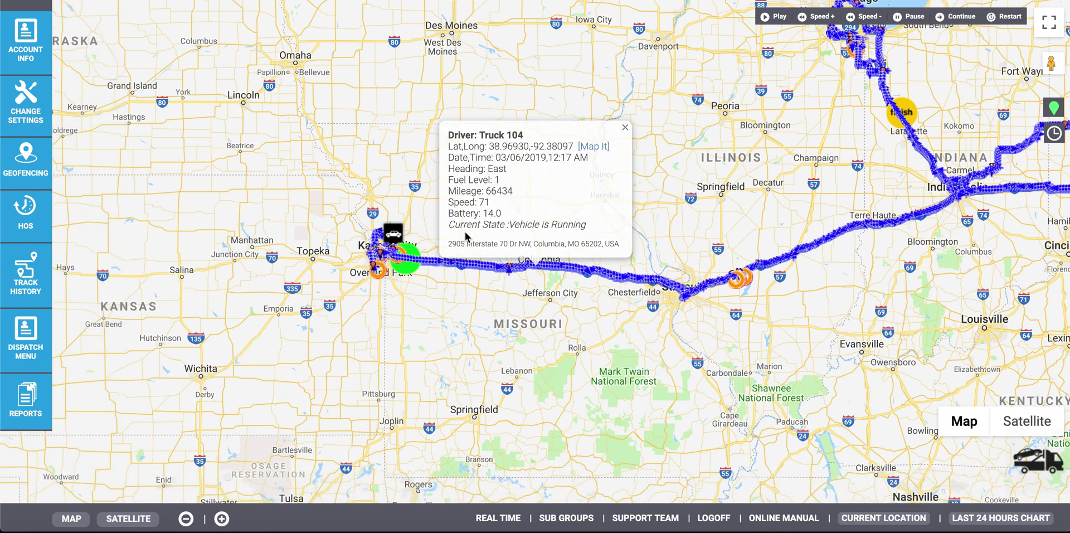
left_click(742, 277)
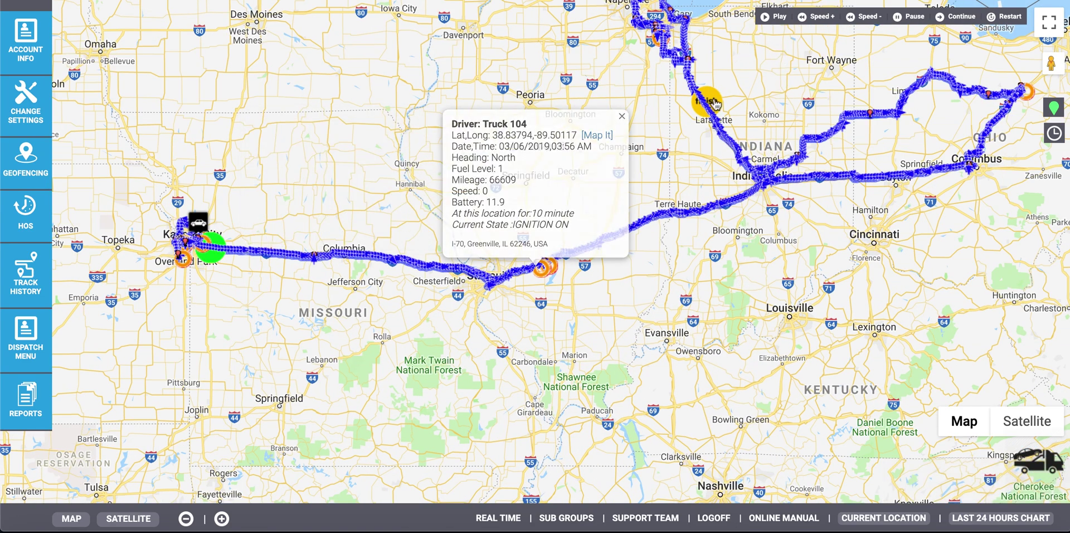
left_click(716, 103)
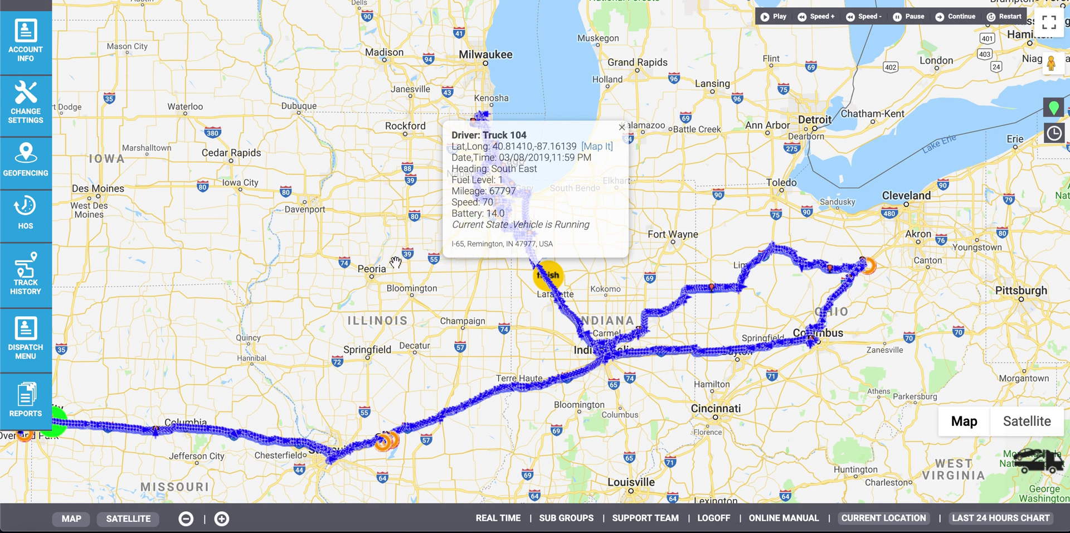
left_click(45, 334)
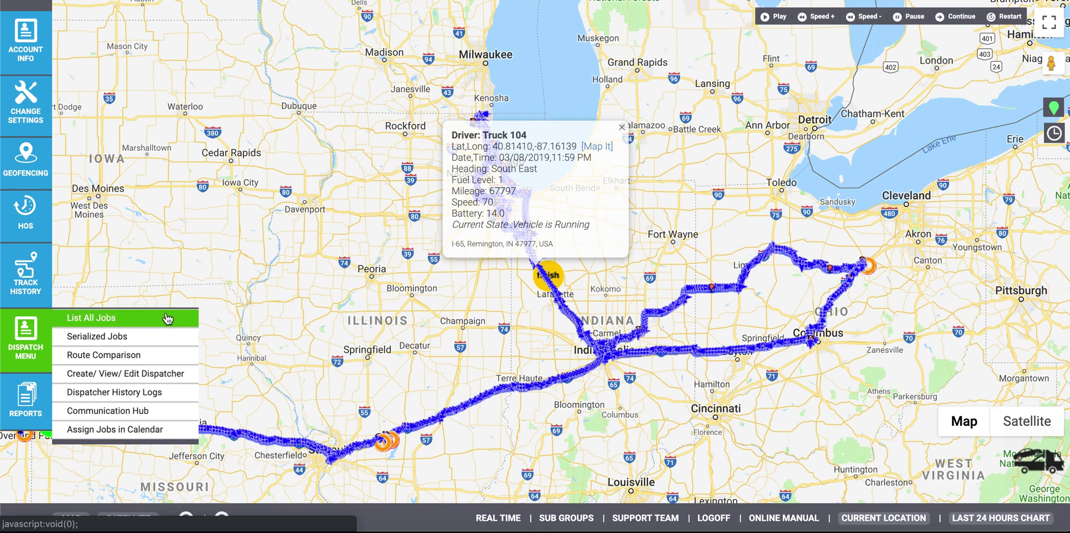
Step: Submit a Travel Log Report for Truck 104 covering 03/01/2019 to 03/08/2019
left_click(26, 399)
left_click(84, 382)
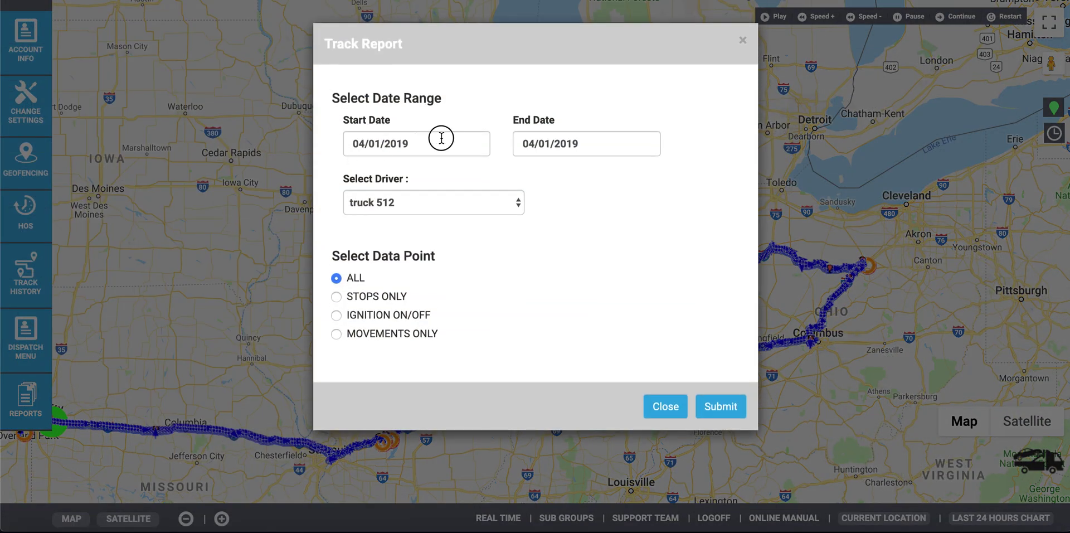
left_click(441, 137)
left_click(360, 173)
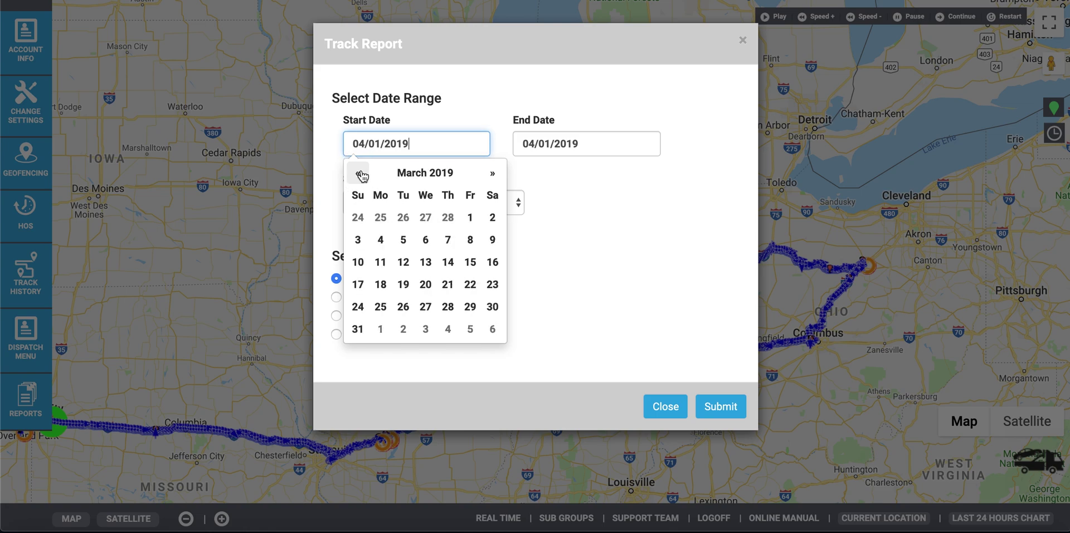
left_click(449, 241)
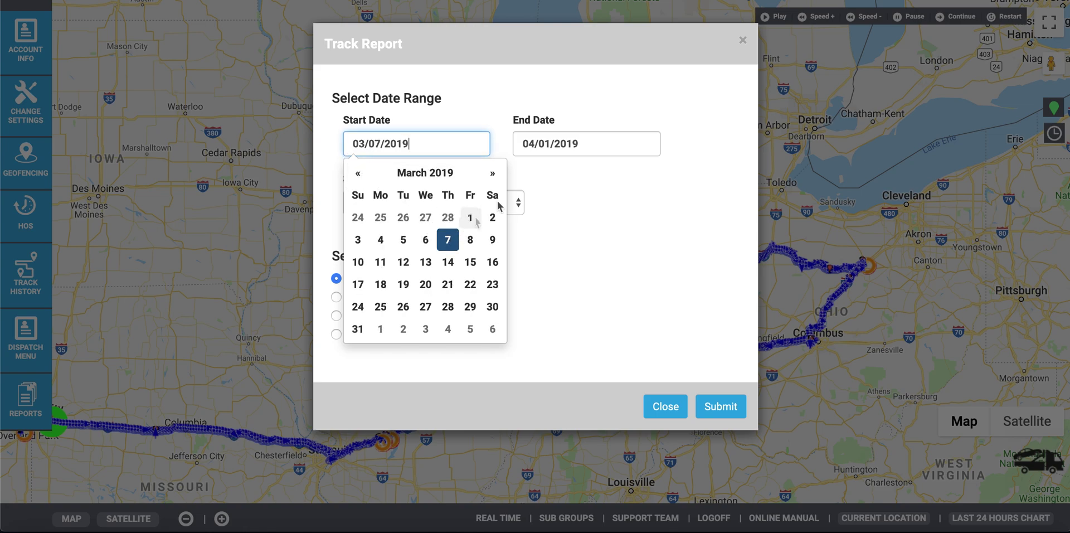
left_click(470, 217)
left_click(540, 143)
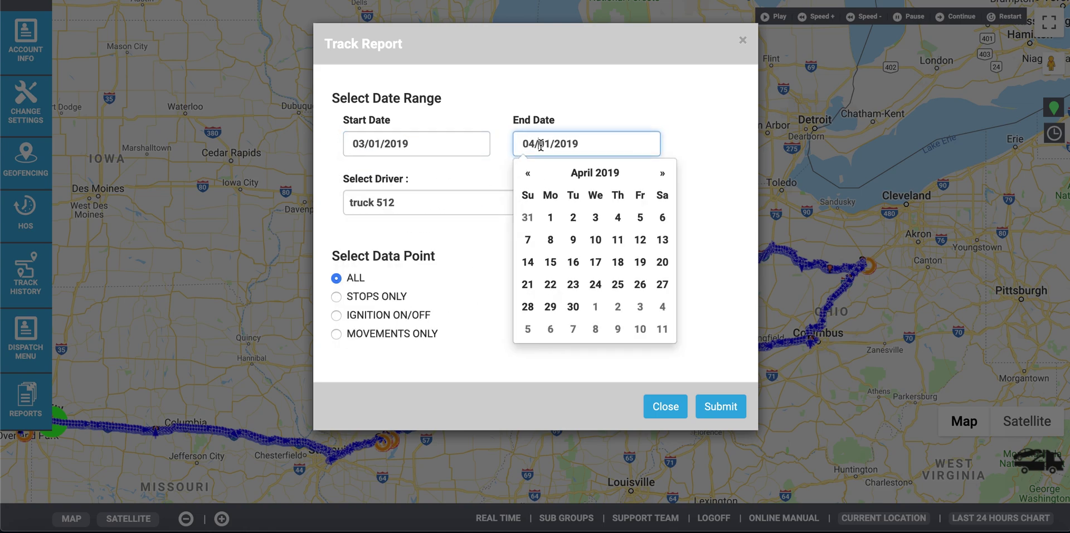
left_click(534, 180)
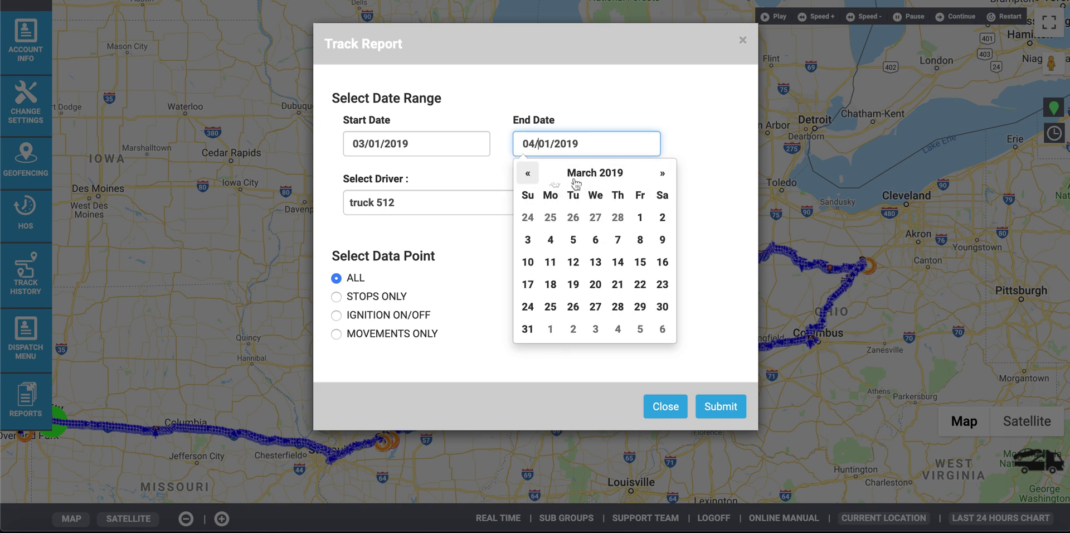
left_click(640, 240)
left_click(416, 205)
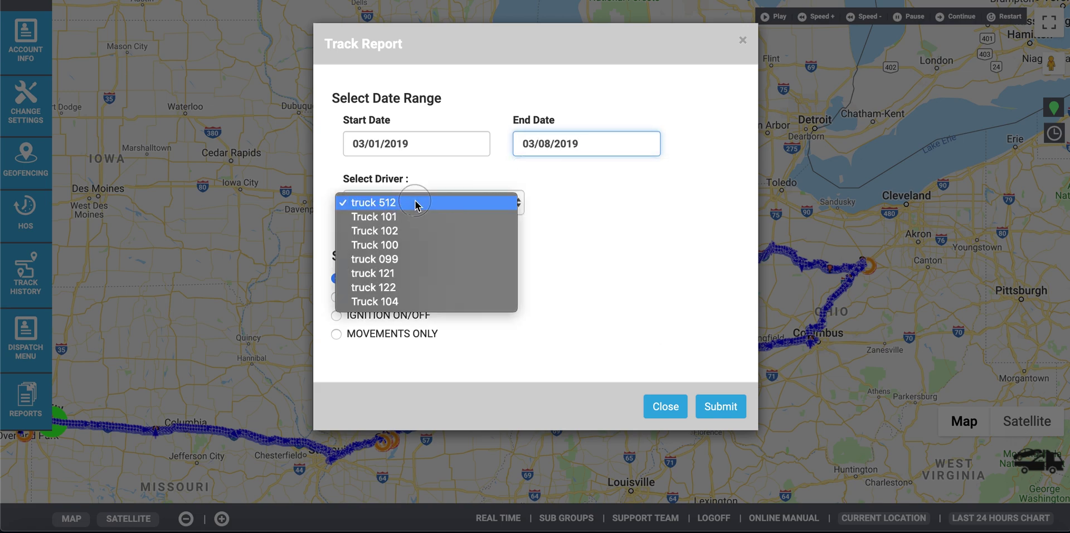
left_click(378, 298)
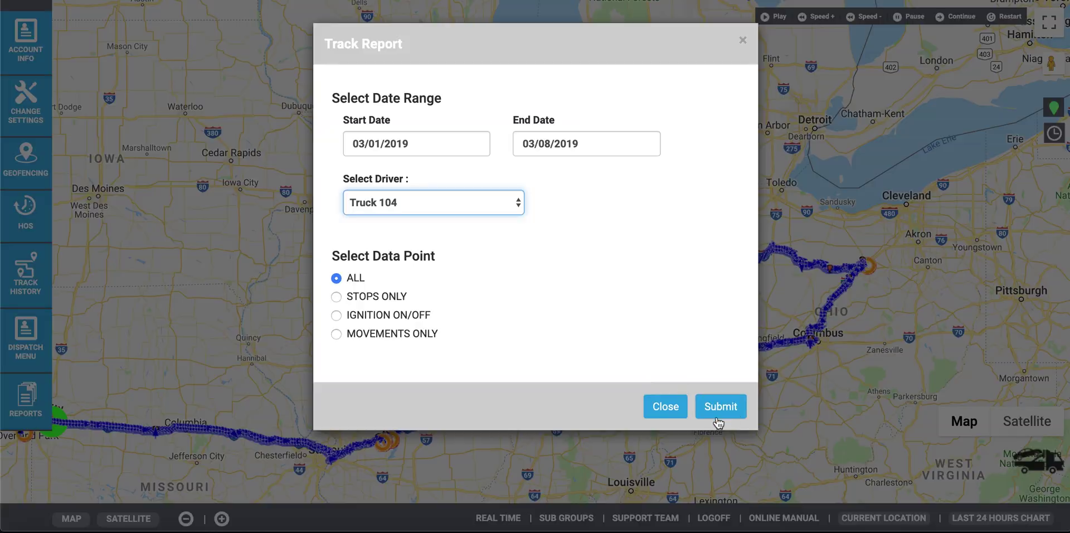
left_click(717, 418)
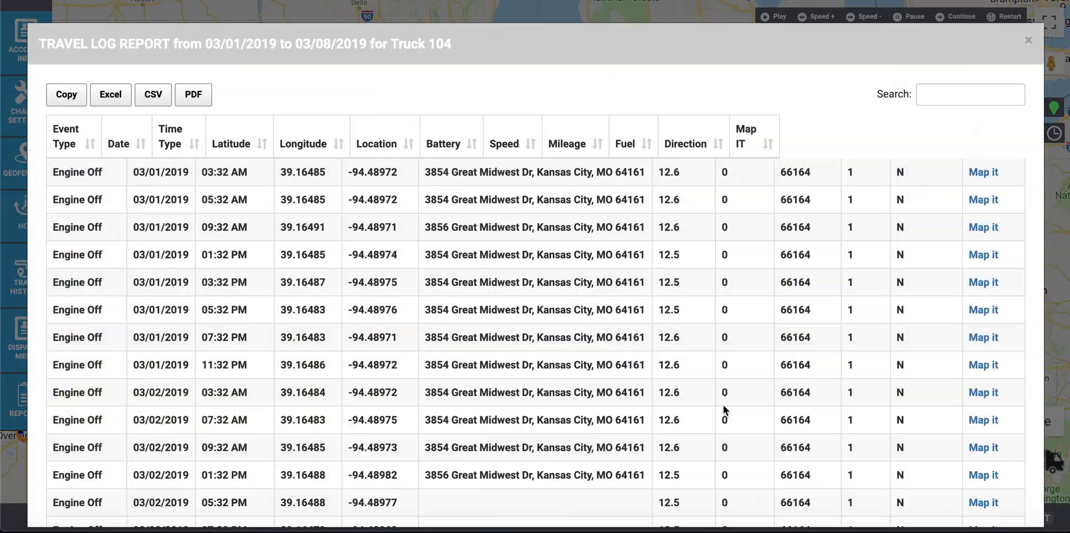
Step: Scroll through Truck 104's colour-coded engine and ignition events in the Travel Log Report
scroll(419, 305, "down", 7)
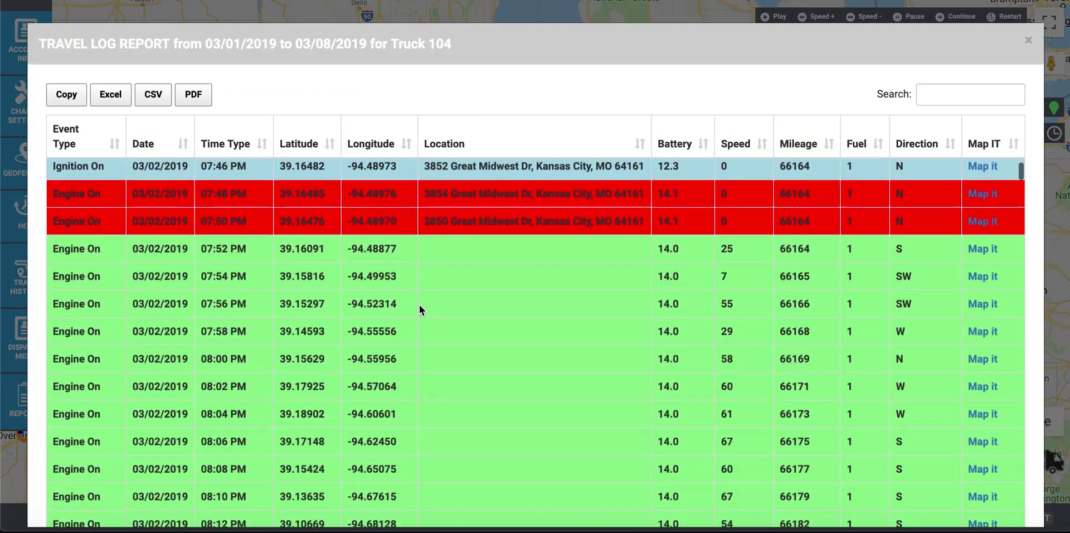
scroll(419, 304, "down", 8)
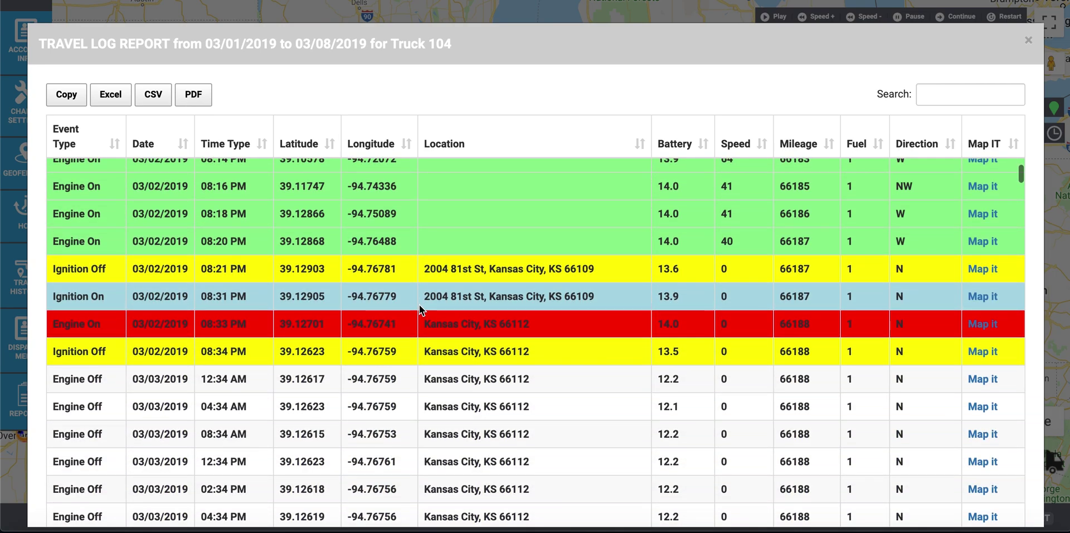
scroll(419, 304, "down", 12)
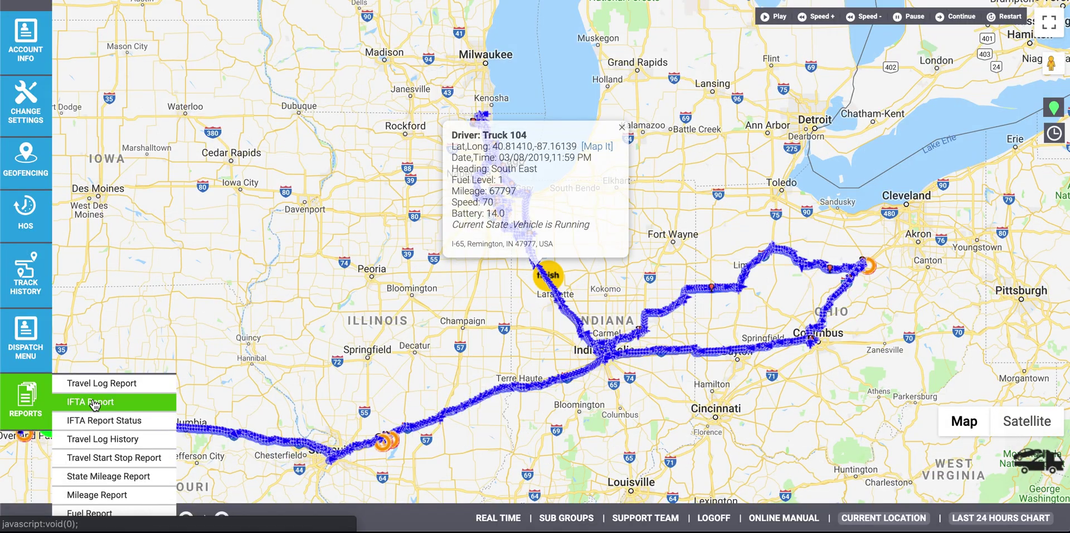
Step: View Truck 104's Trip Classifier results for 03/07/2019 (top speed 53), then open Start Stop Report
left_click(92, 399)
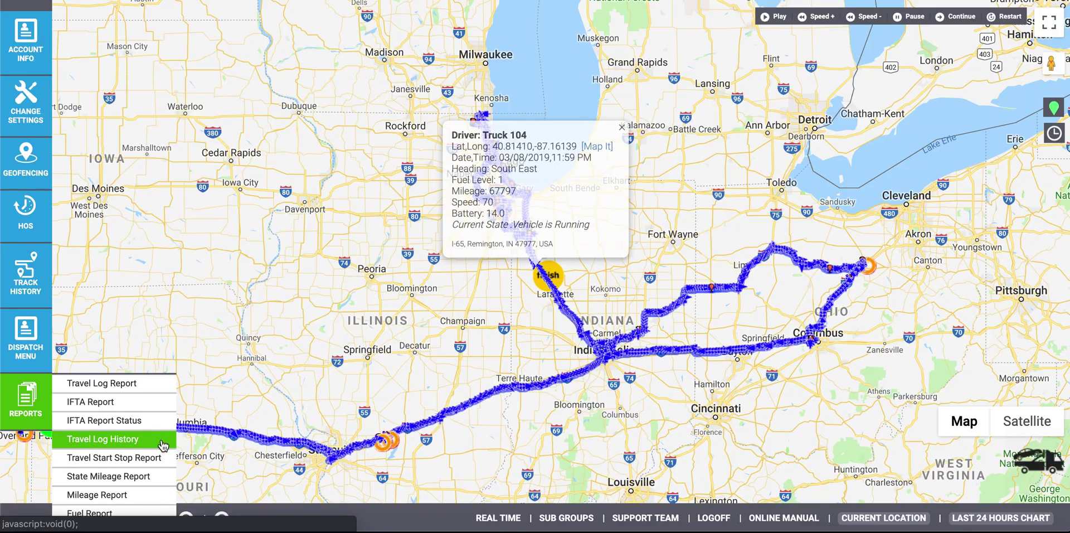
left_click(162, 445)
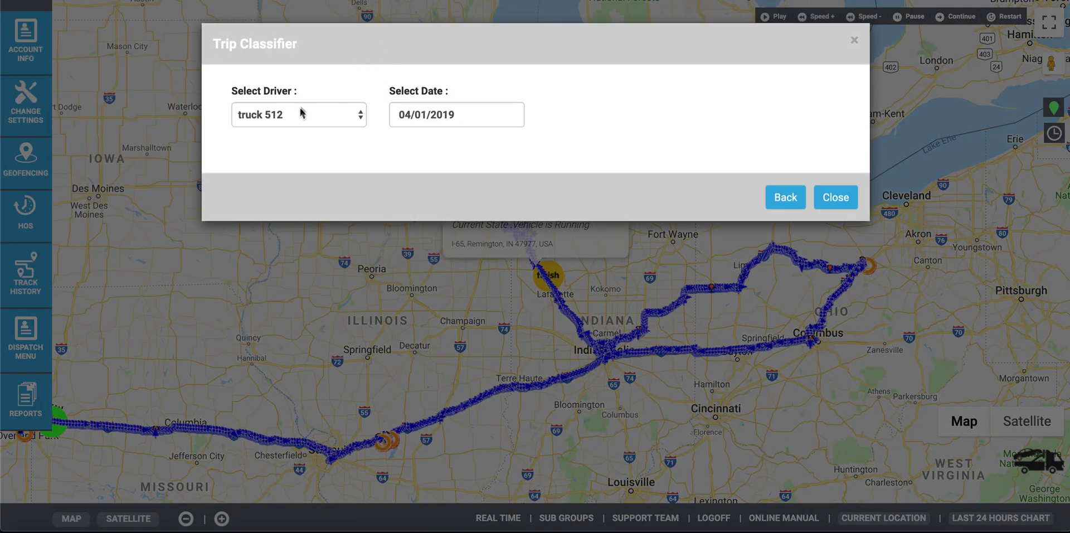
left_click(301, 113)
left_click(284, 211)
left_click(425, 114)
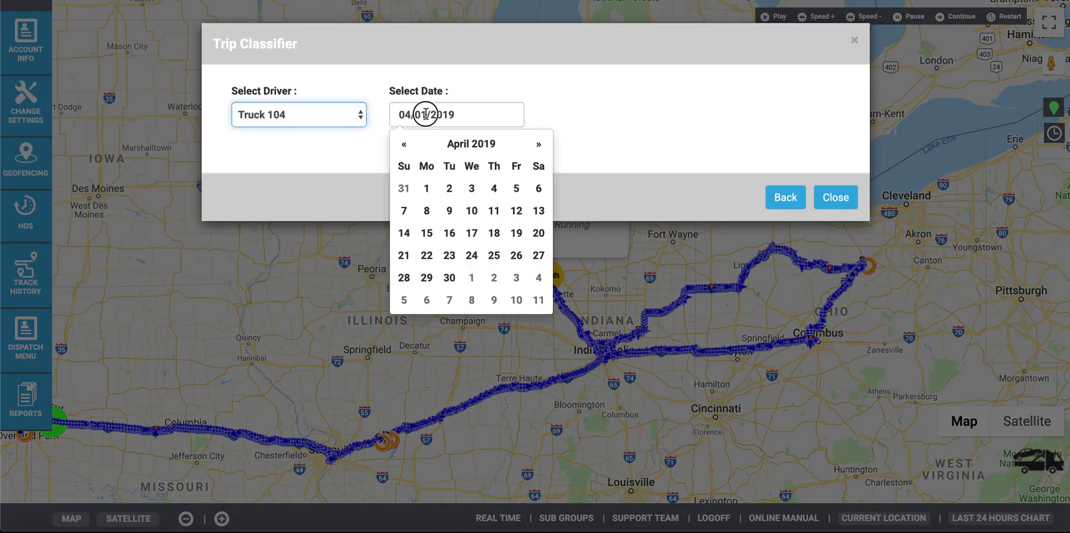
left_click(404, 144)
left_click(500, 210)
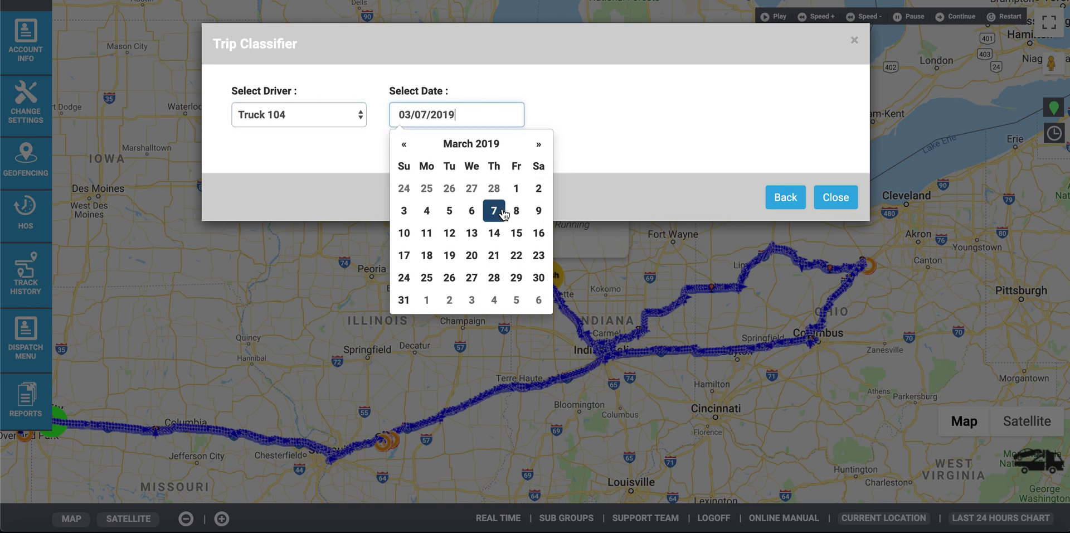
left_click(594, 97)
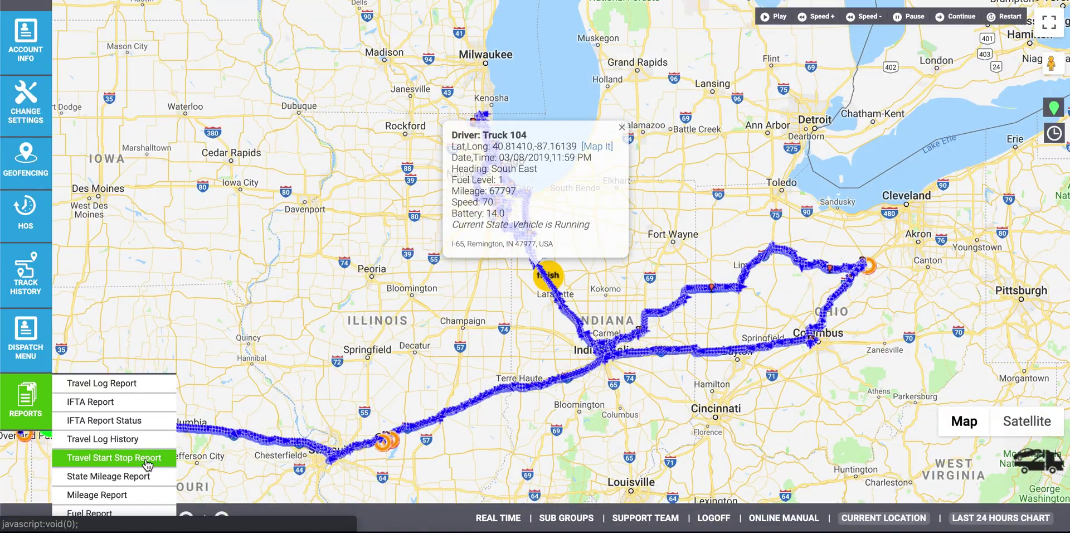
left_click(146, 461)
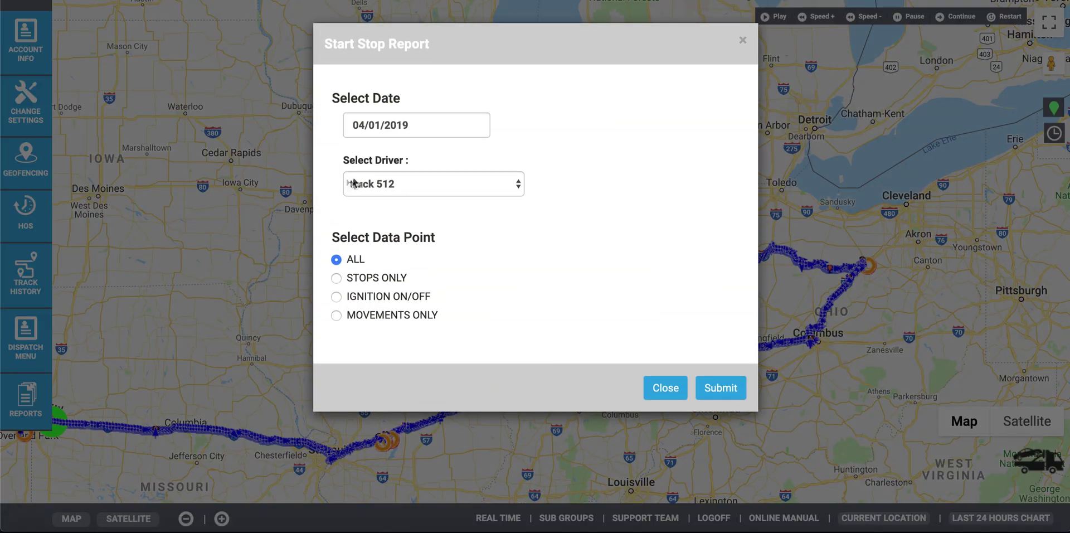
Step: Generate Truck 104's Start Stop Log Report for 03/07/2019, listing seven stops
left_click(366, 177)
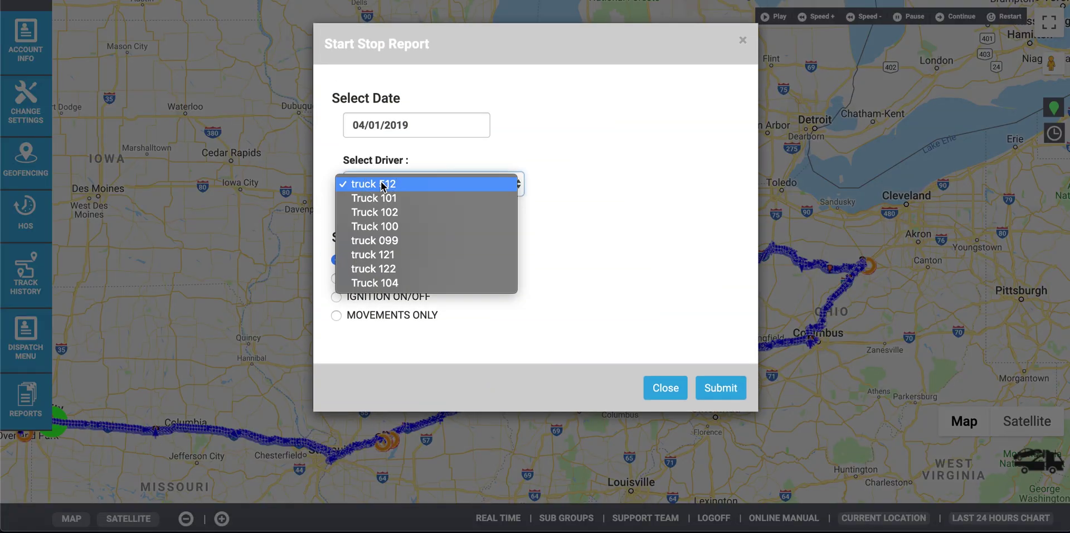
left_click(379, 283)
left_click(390, 129)
left_click(358, 154)
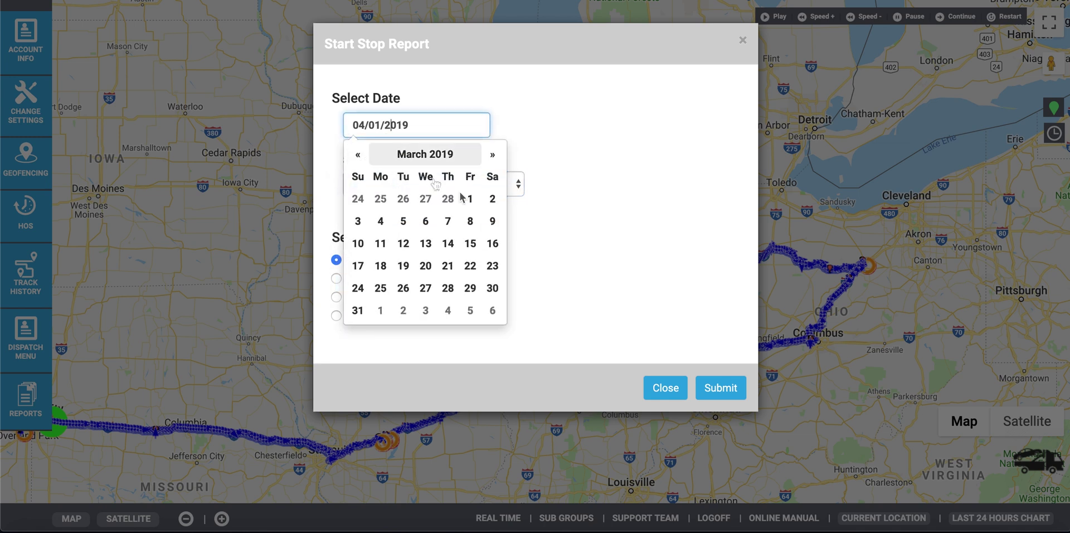
left_click(455, 224)
left_click(725, 390)
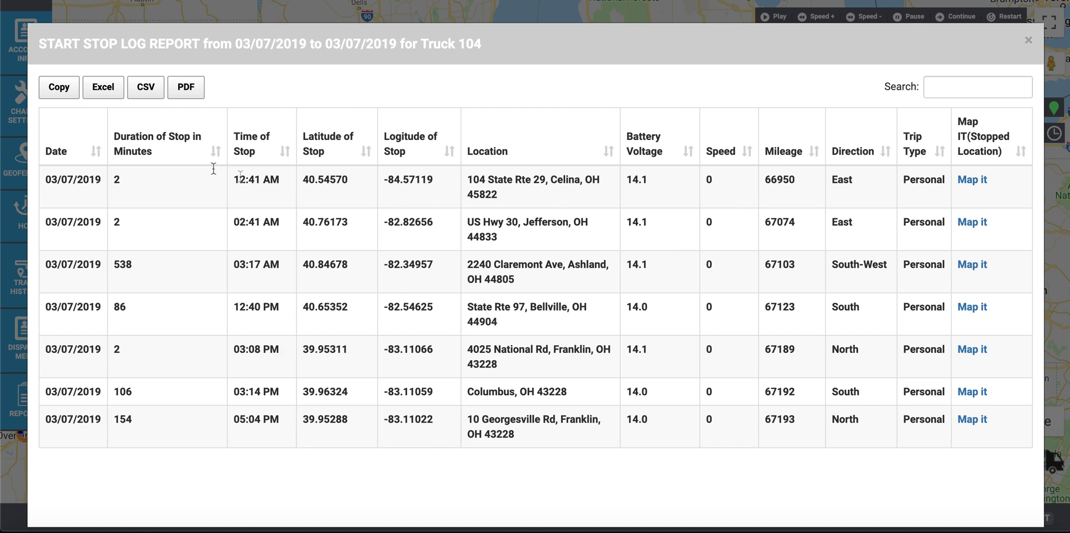
left_click_drag(529, 192, 466, 184)
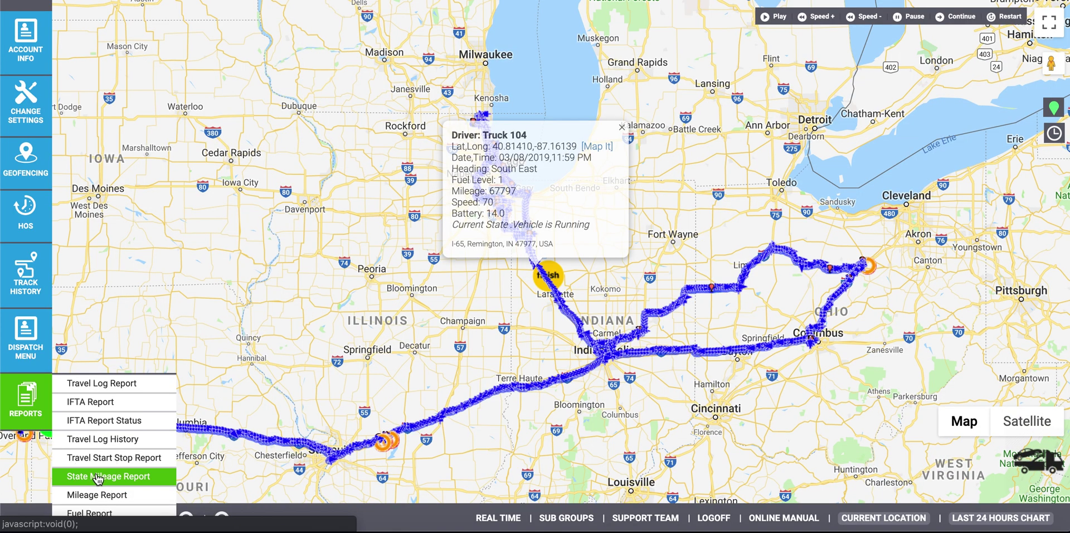
Step: Generate the State Mileage Report for Truck 104 over 03/01–03/08/2019
left_click(97, 476)
left_click(383, 144)
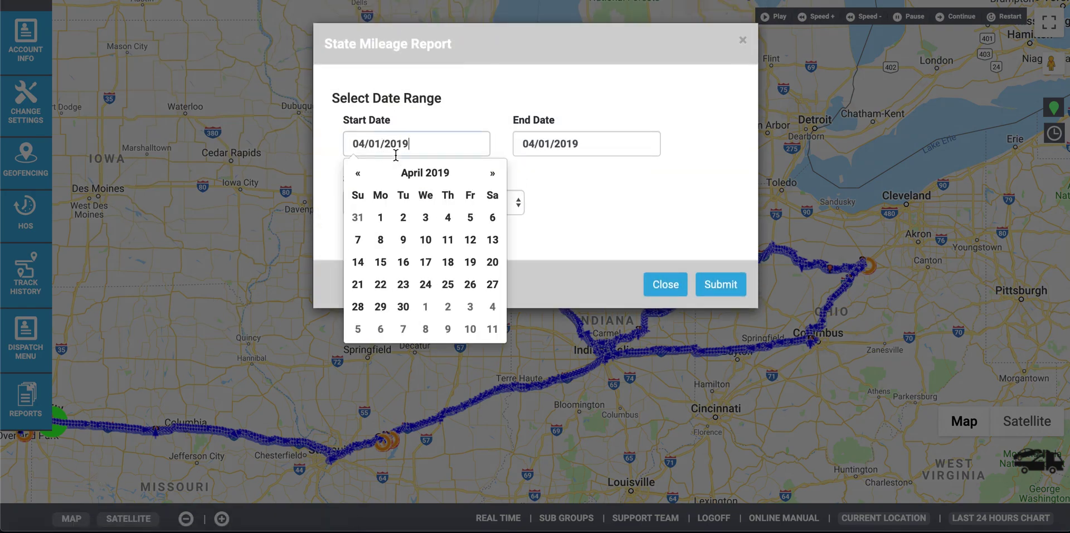
left_click(357, 174)
left_click(470, 217)
left_click(639, 240)
left_click(420, 207)
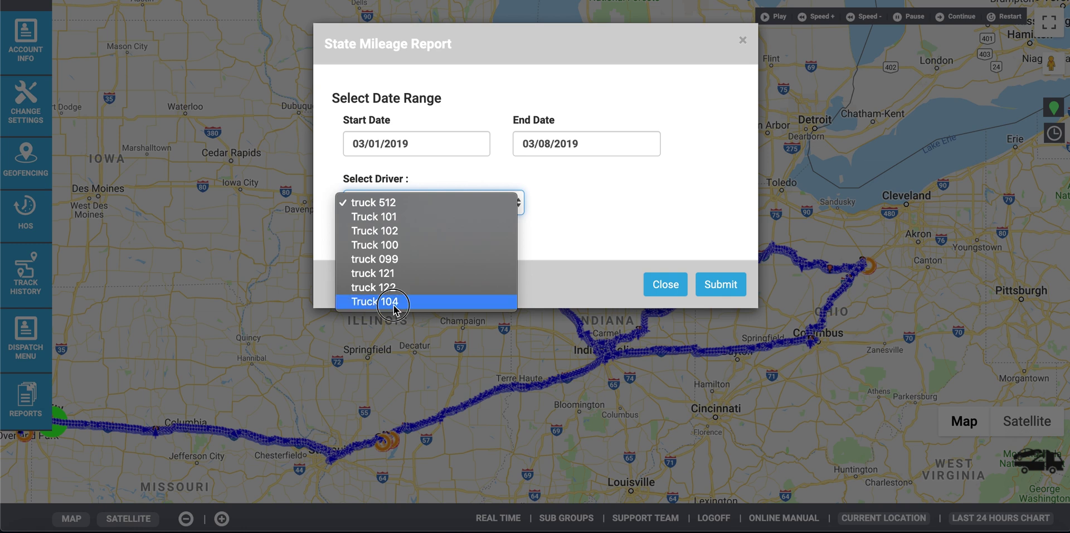
left_click(375, 301)
left_click(720, 284)
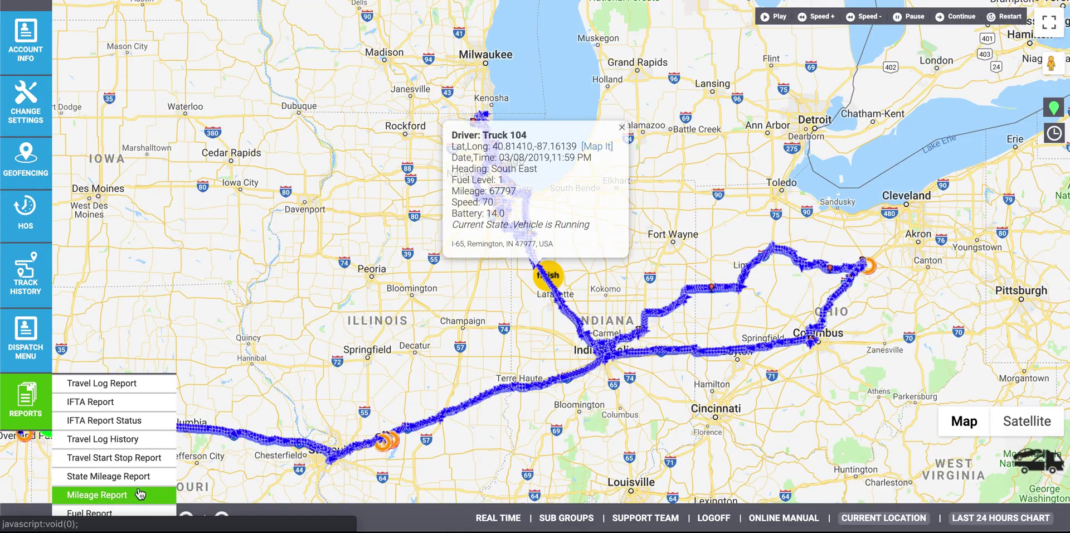
Step: Generate the Mileage Report for Truck 104 over 03/01–03/08/2019
left_click(139, 493)
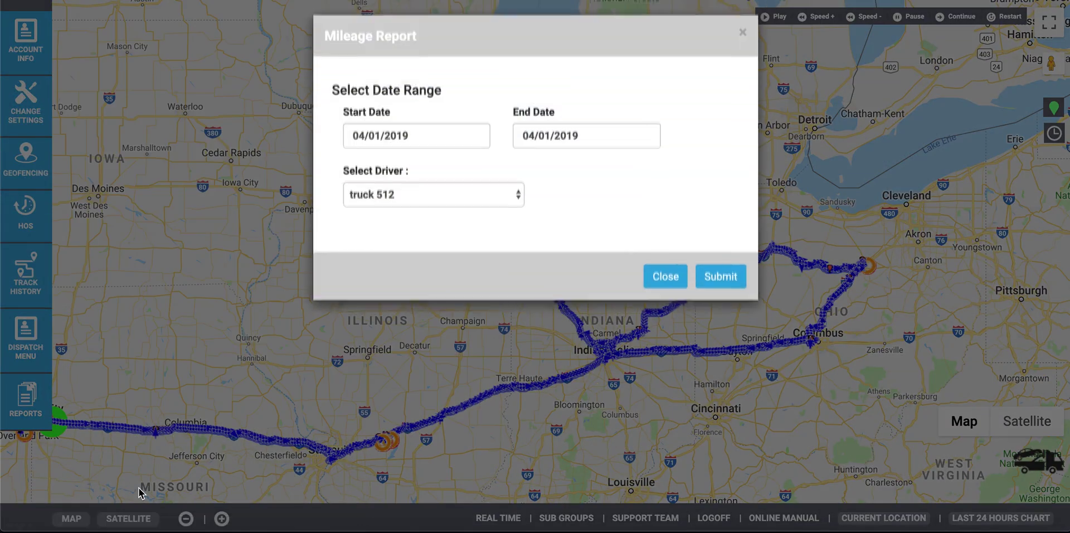
left_click(393, 146)
left_click(470, 217)
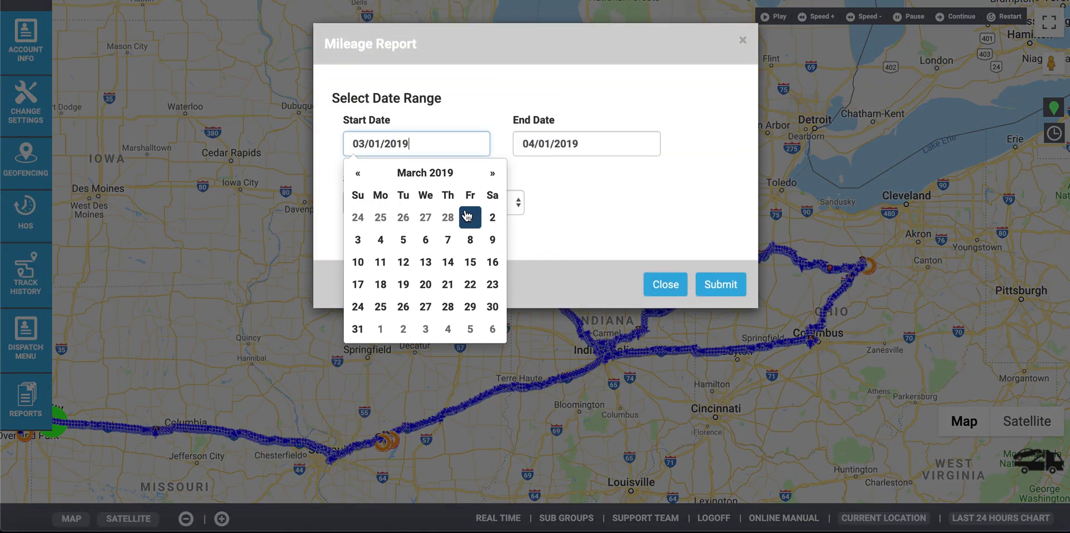
left_click(539, 148)
left_click(640, 240)
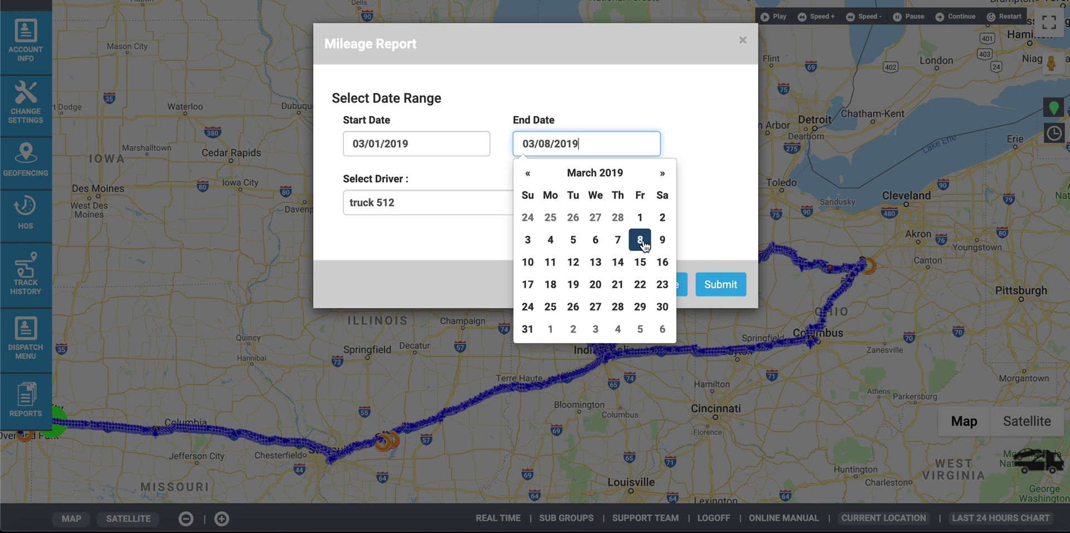
left_click(460, 201)
left_click(420, 301)
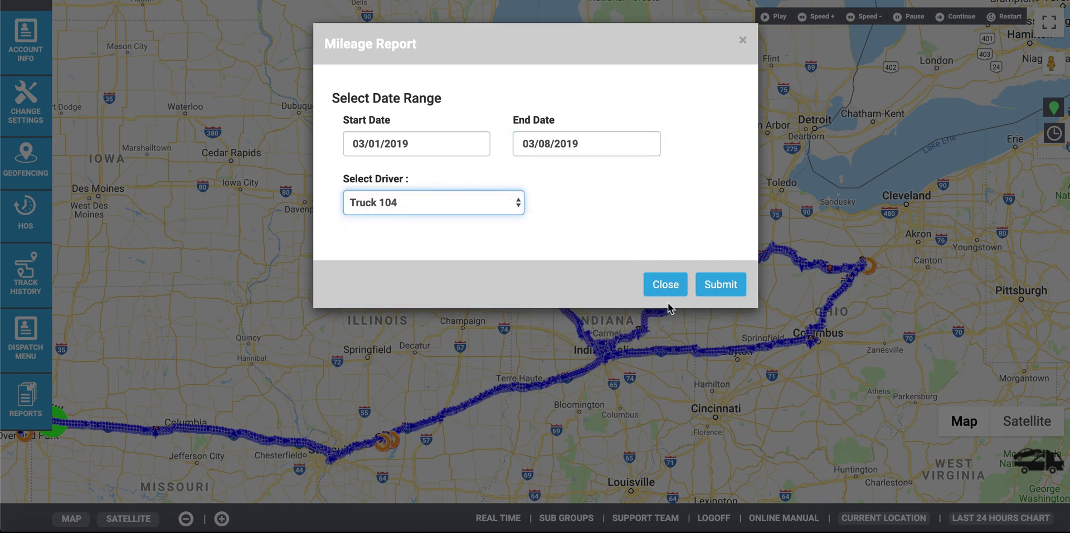
left_click(727, 287)
Step: Highlight starting mileage 66164, ending 67797 and 1633 miles travelled, then close the report
left_click_drag(641, 93, 594, 100)
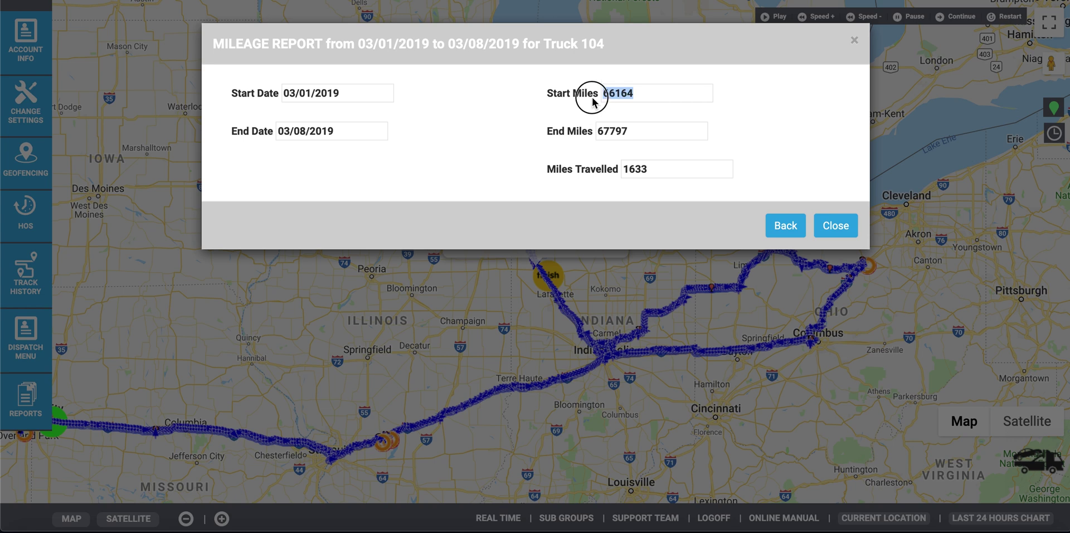
left_click_drag(646, 134, 597, 136)
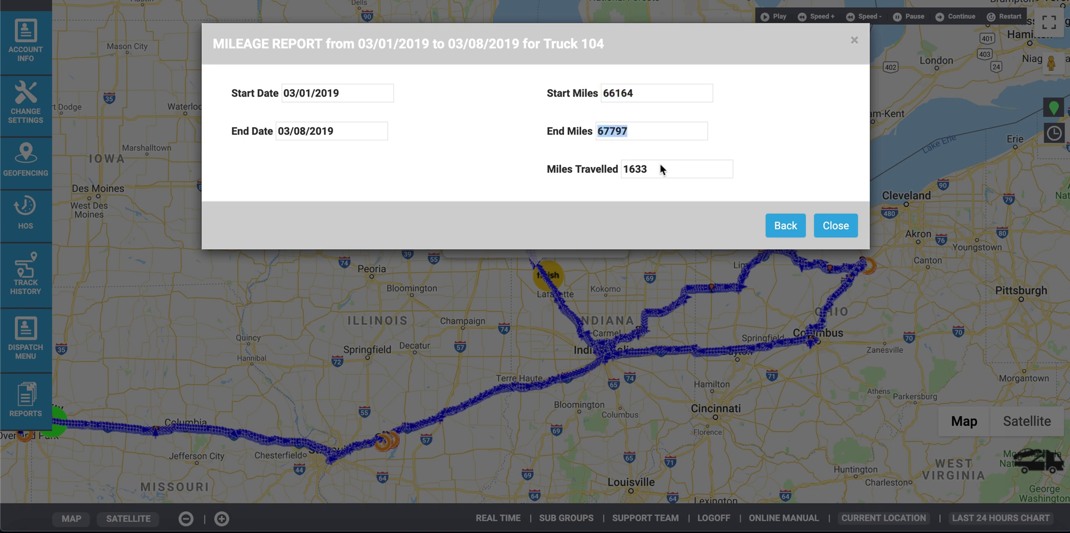
left_click_drag(662, 169, 607, 176)
left_click(834, 232)
left_click(105, 485)
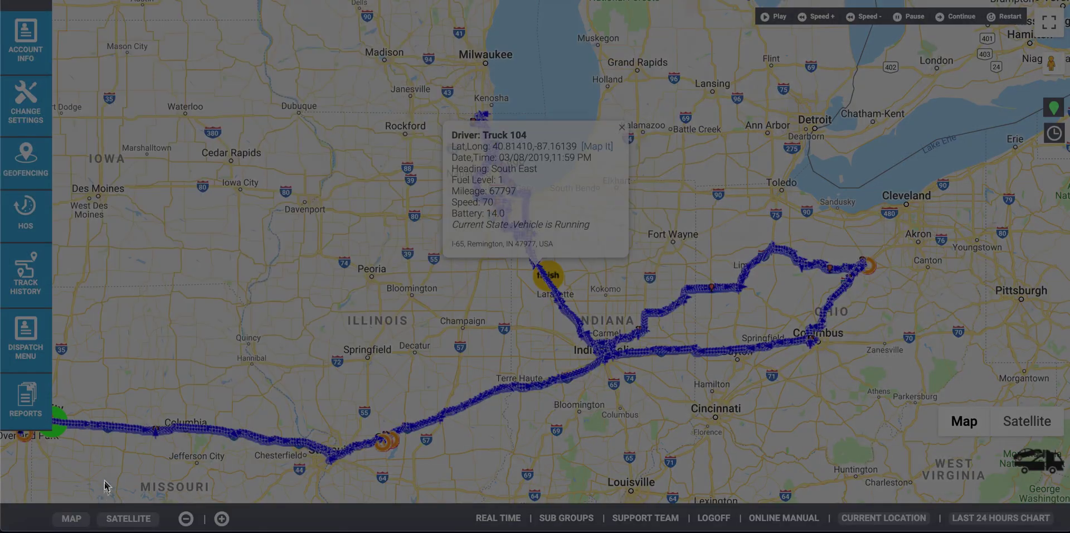
Step: Generate the Fuel Report for Truck 104 from 03/01/2019 to 03/08/2019
left_click(390, 144)
left_click(544, 139)
type("03/08/2019")
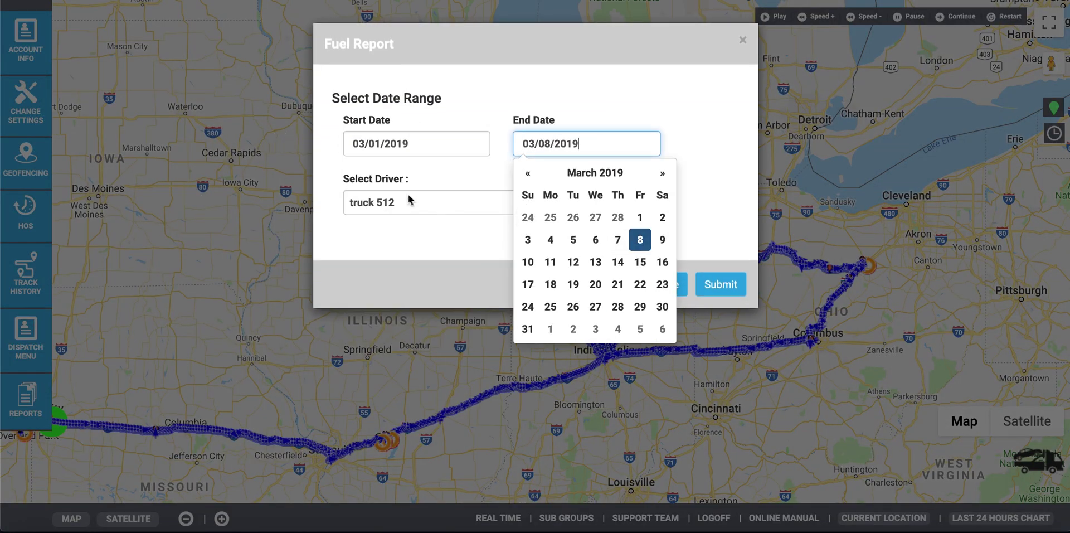
left_click(410, 201)
left_click(390, 300)
left_click(724, 287)
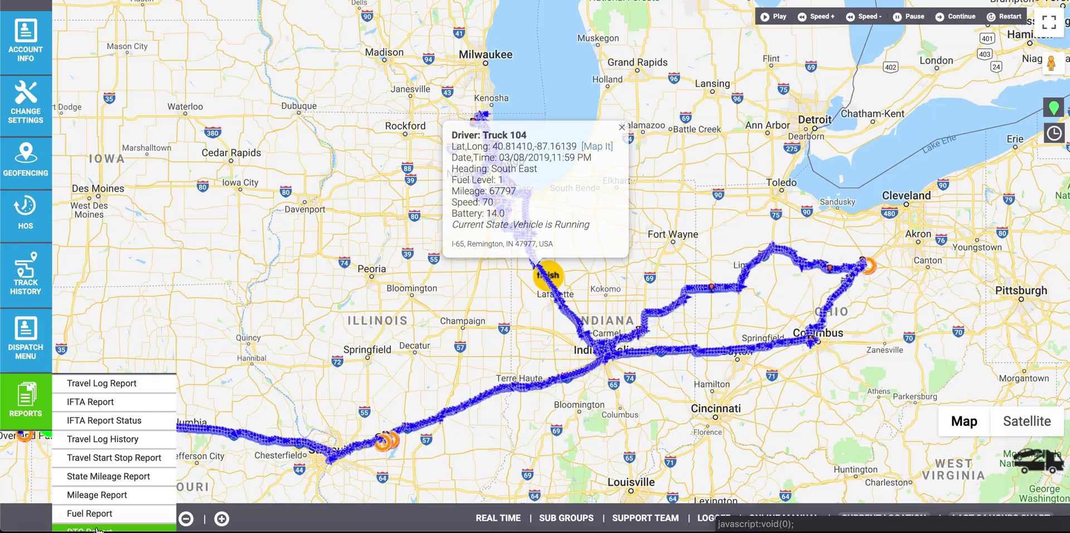
Step: Run the DTC Report for Truck 104 over 03/01–03/08/2019, which returns no data
left_click(124, 433)
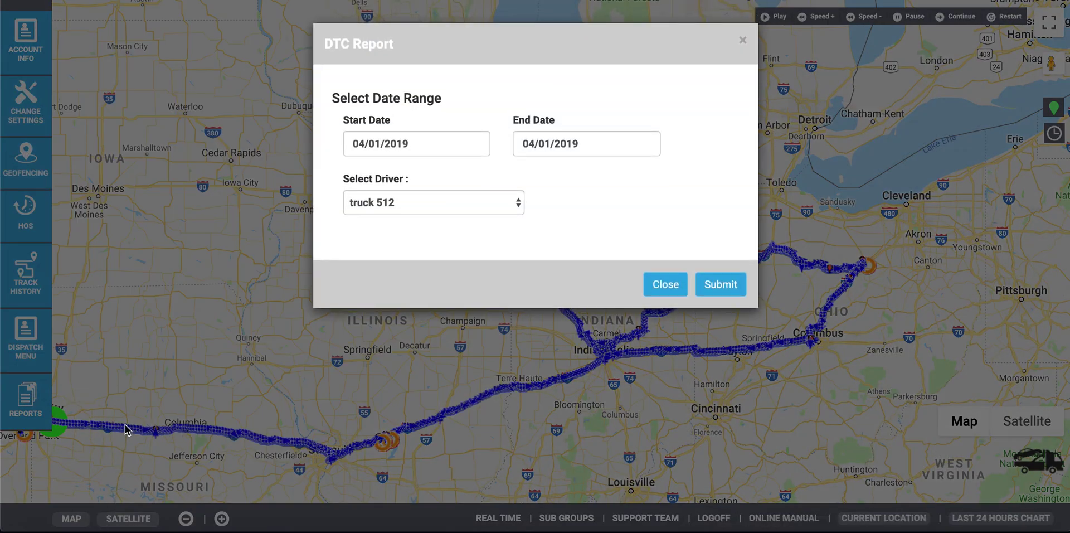
left_click(386, 146)
left_click(358, 172)
left_click(471, 218)
left_click(551, 143)
left_click(527, 173)
left_click(640, 239)
left_click(417, 202)
left_click(379, 301)
left_click(720, 285)
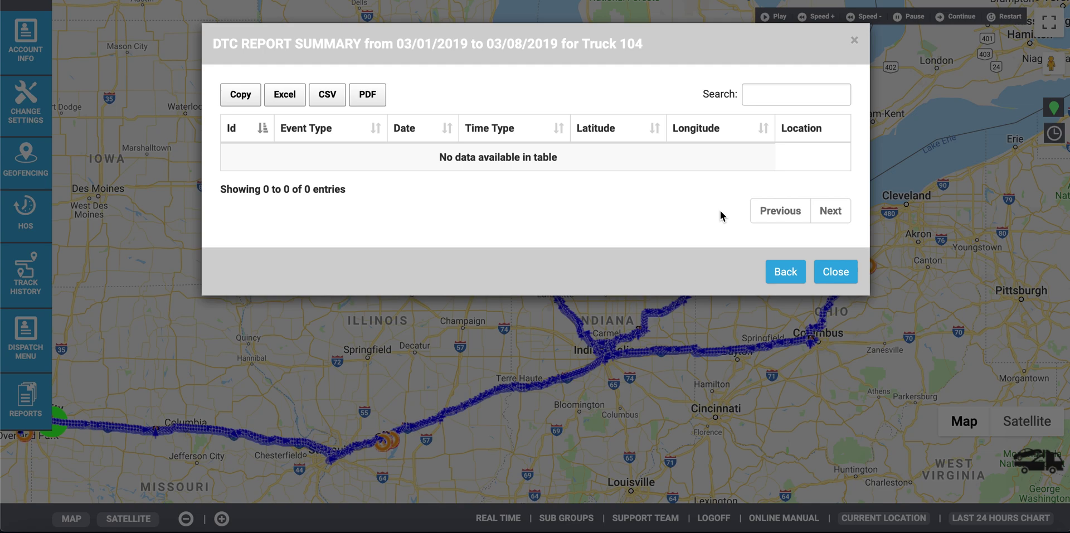
left_click(788, 281)
Step: Skim the Online Manual, then map every truck's current location
left_click(775, 518)
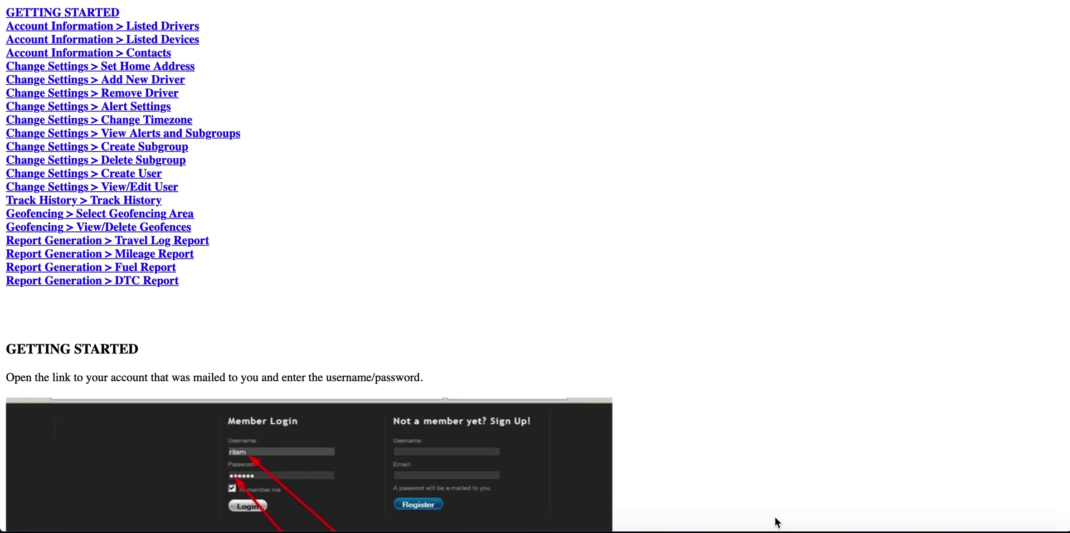
scroll(309, 174, "down", 6)
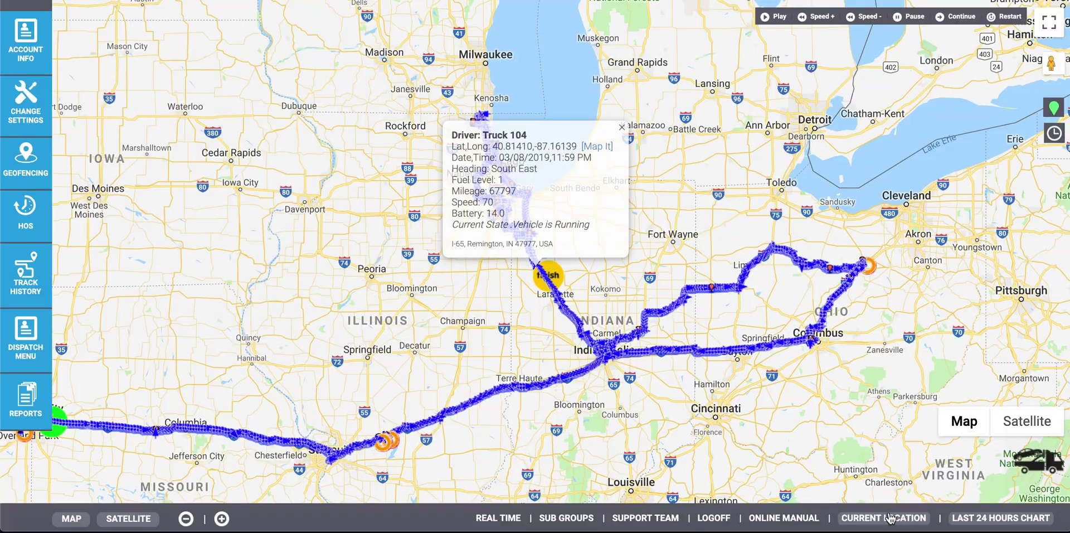
left_click(889, 518)
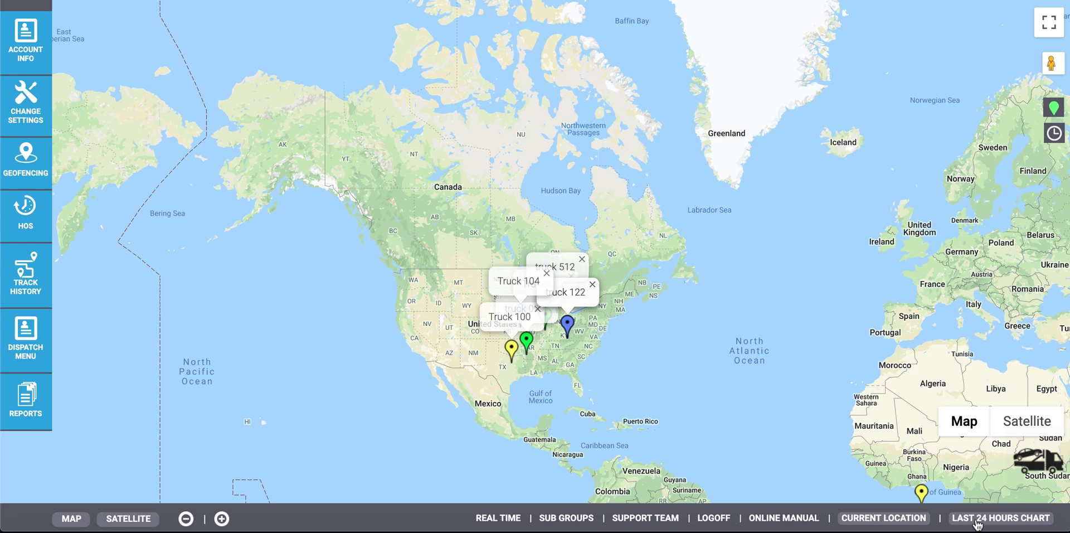
Step: Plot a chosen truck's last 24 hours route and center its start and finish points on the map
left_click(977, 518)
left_click(975, 468)
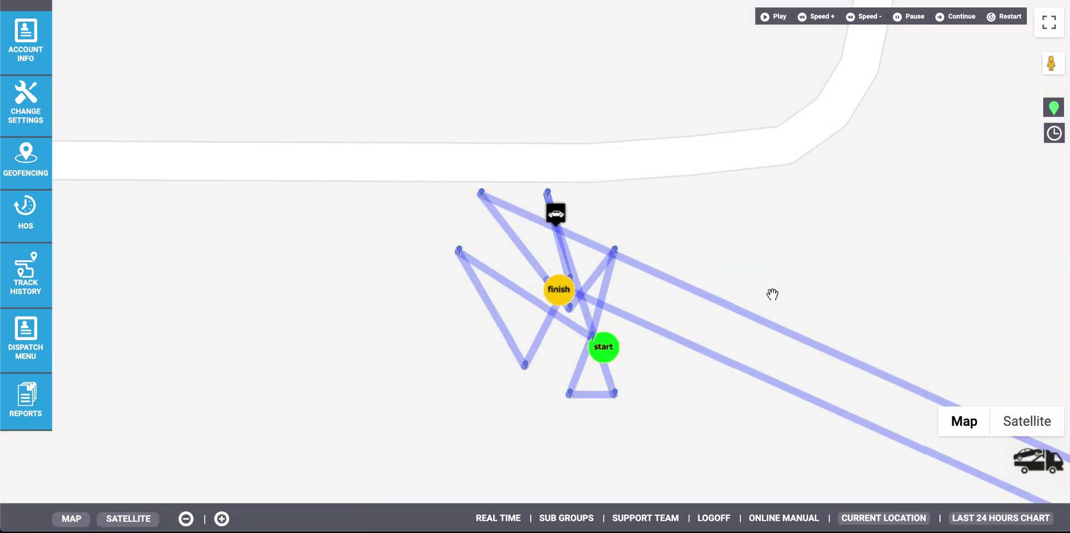
left_click_drag(772, 294, 588, 247)
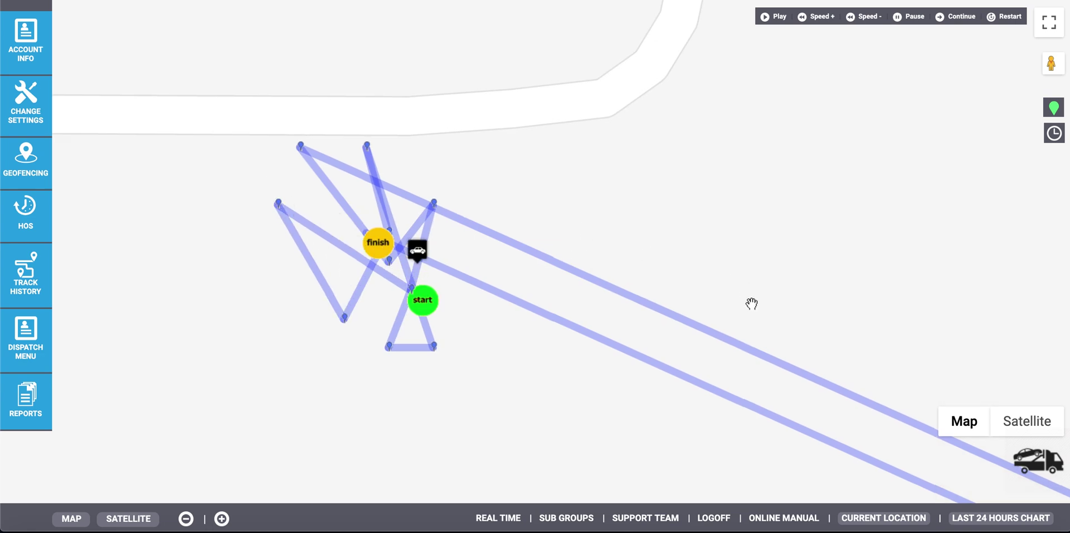
Step: Preview the satellite view, return to the road map, and zoom in two levels then out one
left_click(129, 521)
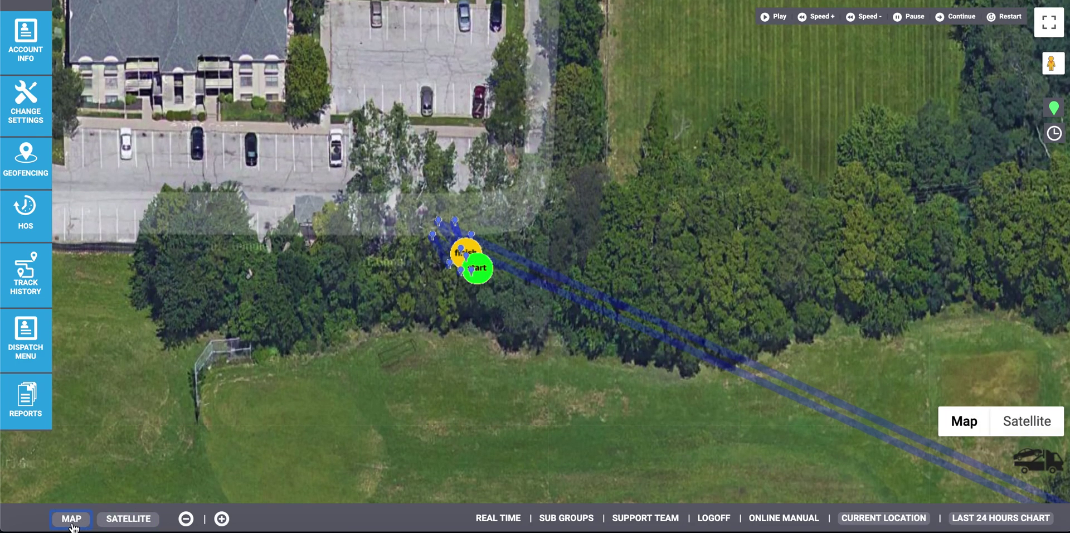
left_click(72, 519)
left_click(221, 519)
left_click(222, 520)
left_click(185, 519)
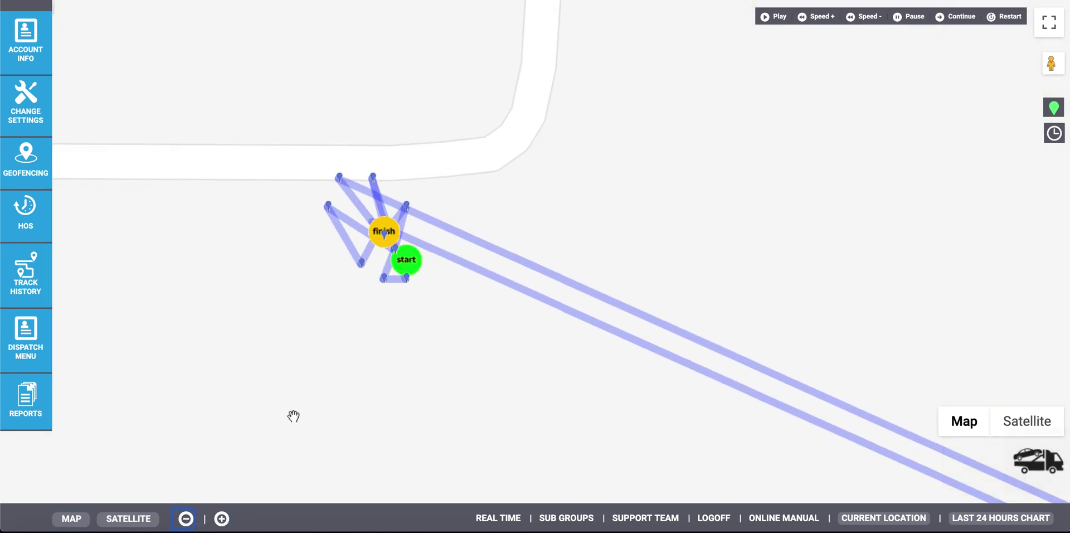